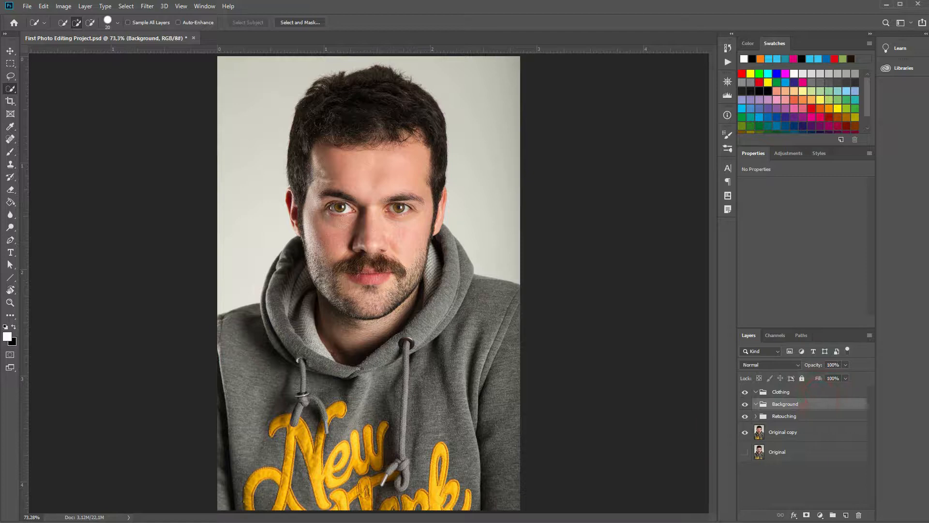
Step: Place the abstract-3205415_1280 image, rotate it to portrait orientation and scale it to cover the whole canvas
left_click_drag(271, 522, 281, 360)
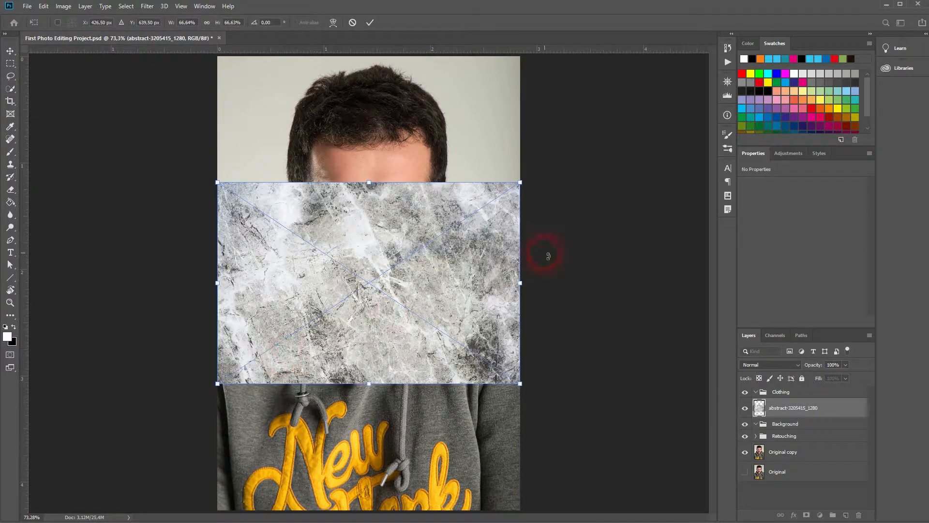
left_click_drag(539, 181, 291, 176)
mouse_move(469, 283)
left_mouse_down()
mouse_move(536, 291)
mouse_move(531, 297)
left_mouse_up()
key("Return")
key("w")
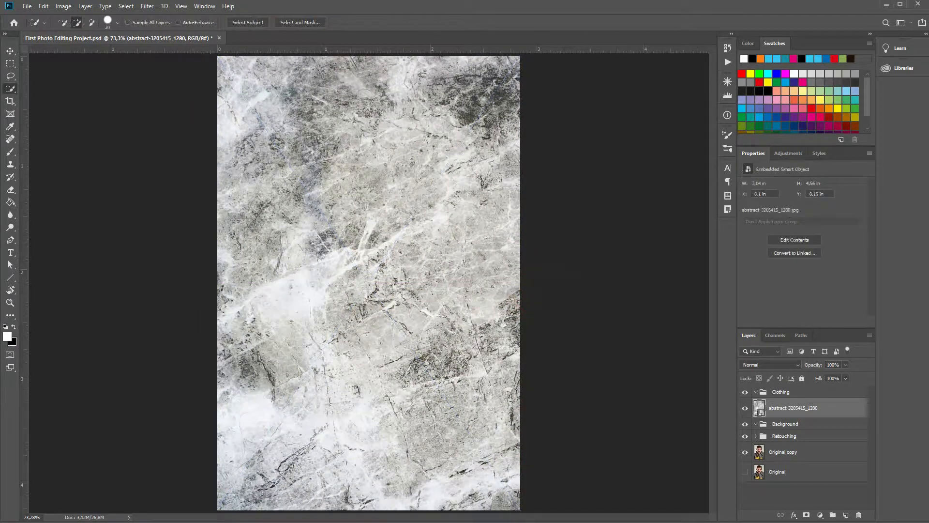
Step: Place the background-3246124_1280 image, rotate it -90° and enlarge it slightly beyond the canvas edges
left_click_drag(168, 454, 407, 331)
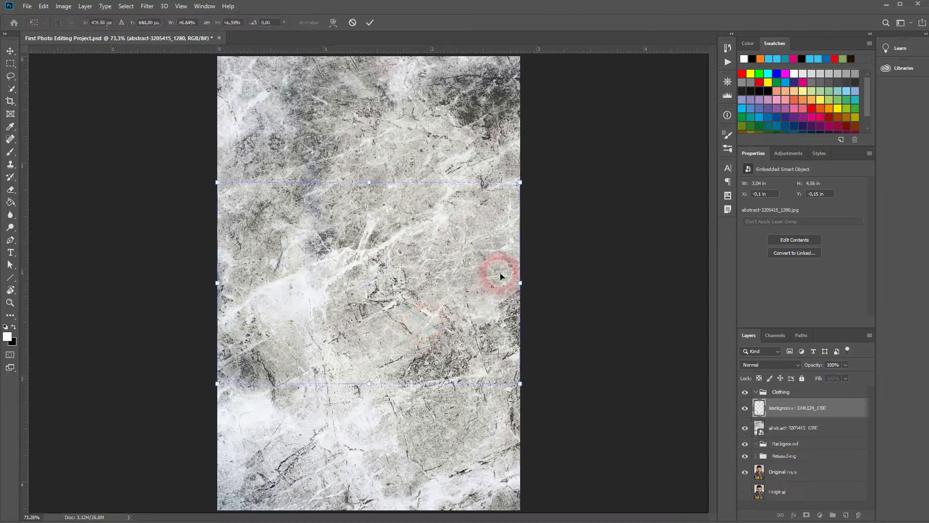
left_click_drag(532, 183, 312, 166)
left_click_drag(473, 290, 536, 286)
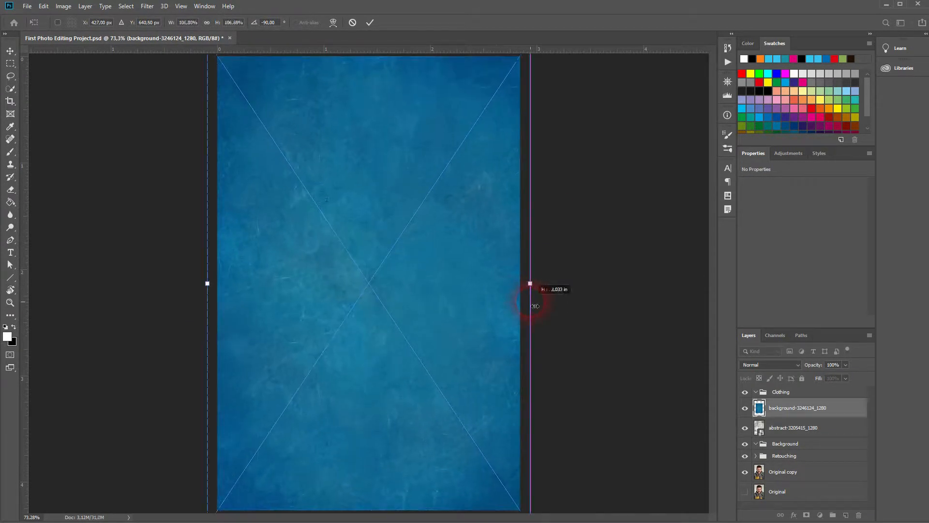
key("Return")
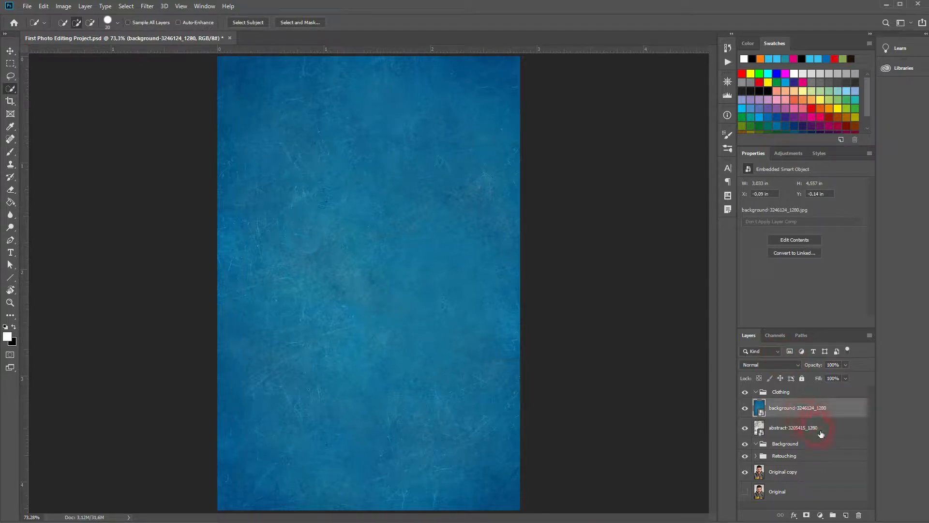
Step: Move the two placed texture layers into the Background group and hide the group
left_click(821, 433, "shift")
left_click_drag(807, 428, 795, 453)
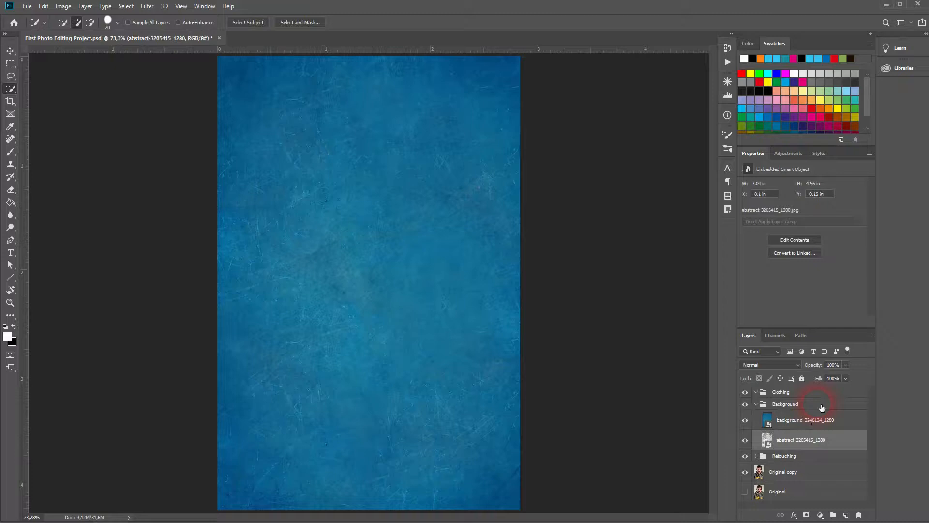
left_click(761, 409)
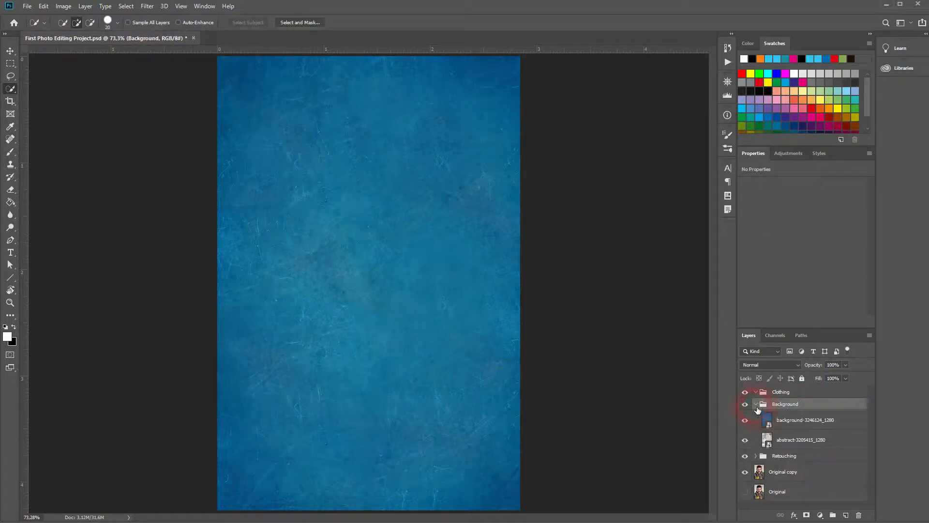
left_click(746, 404)
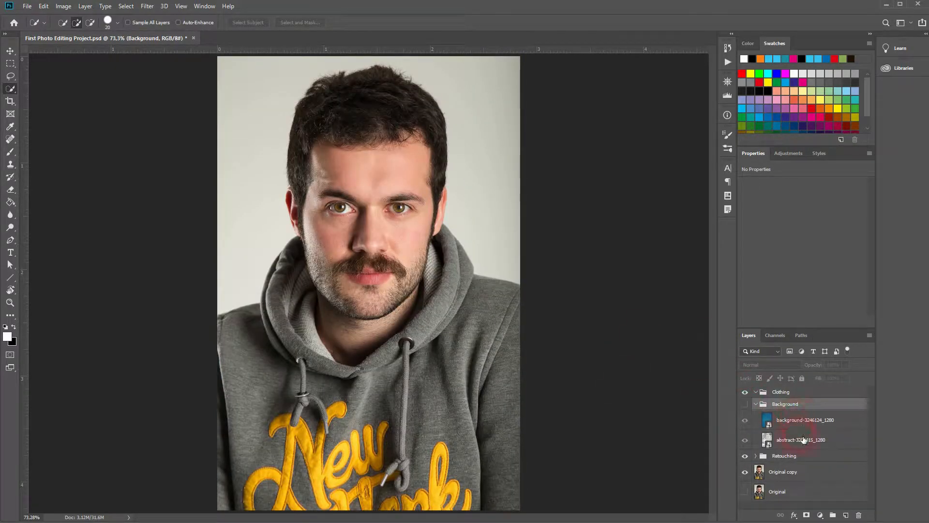
left_click(745, 406)
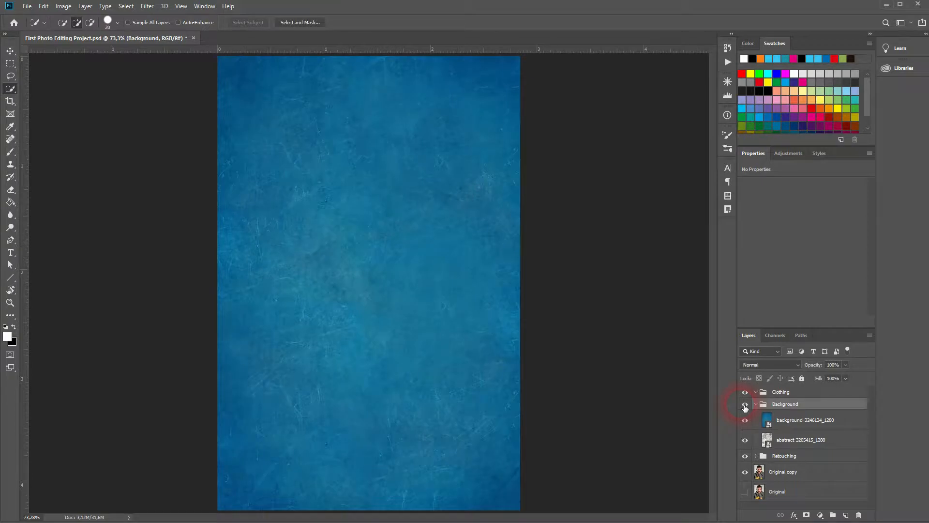
left_click(746, 405)
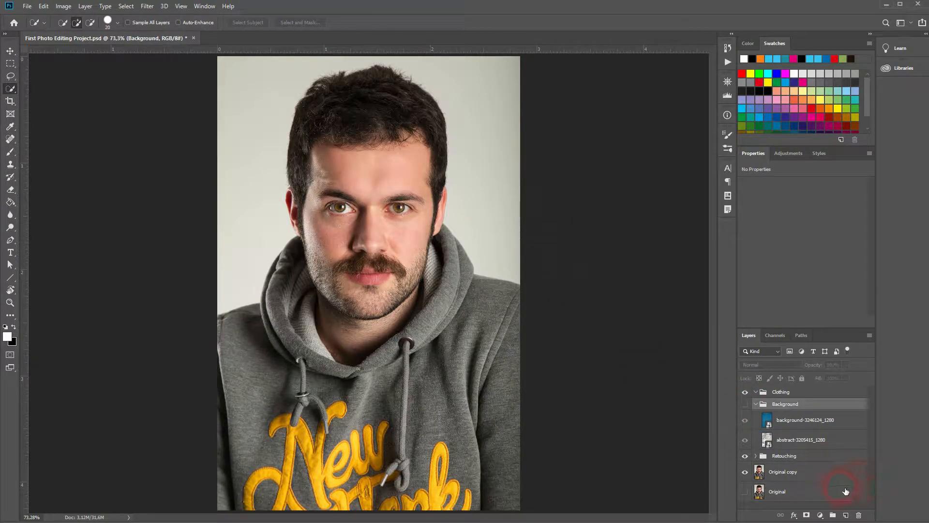
Step: Select the man's head and hoodie on the Original copy layer with the Quick Selection tool
left_click(788, 479)
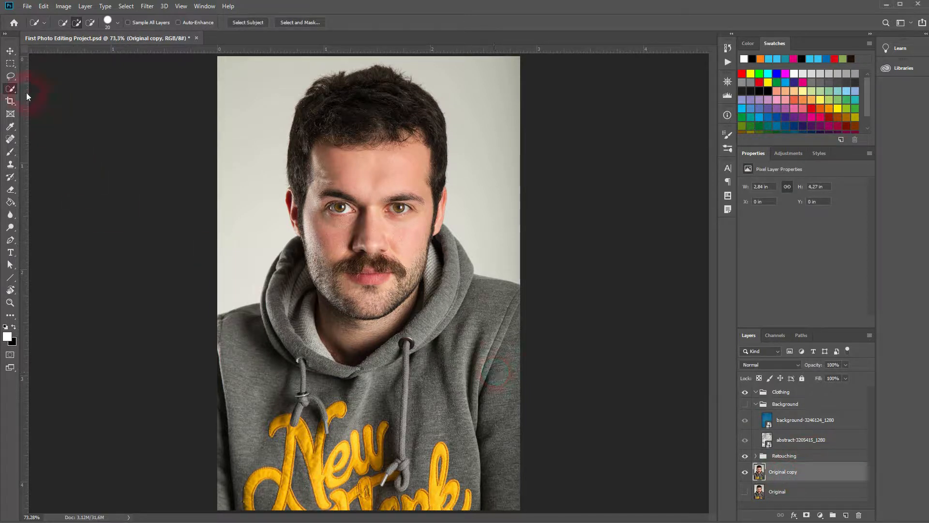
left_click_drag(15, 90, 55, 89)
left_click(334, 220)
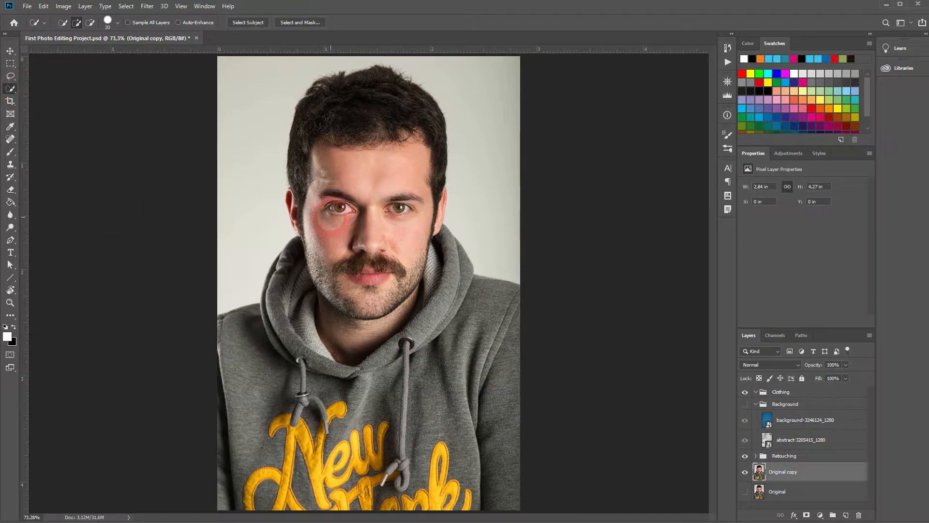
mouse_move(335, 221)
left_mouse_down()
mouse_move(354, 177)
mouse_move(351, 122)
mouse_move(367, 92)
left_mouse_up()
mouse_move(361, 238)
left_mouse_down()
mouse_move(283, 478)
mouse_move(396, 459)
mouse_move(504, 464)
left_mouse_up()
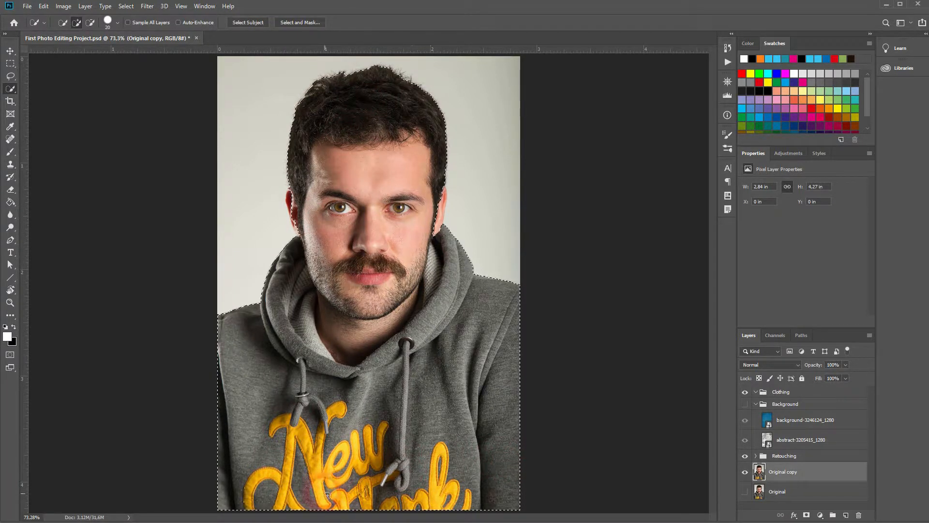
Step: Add both ears to the selection and check its outline along the hair
scroll(435, 256, "up", 4)
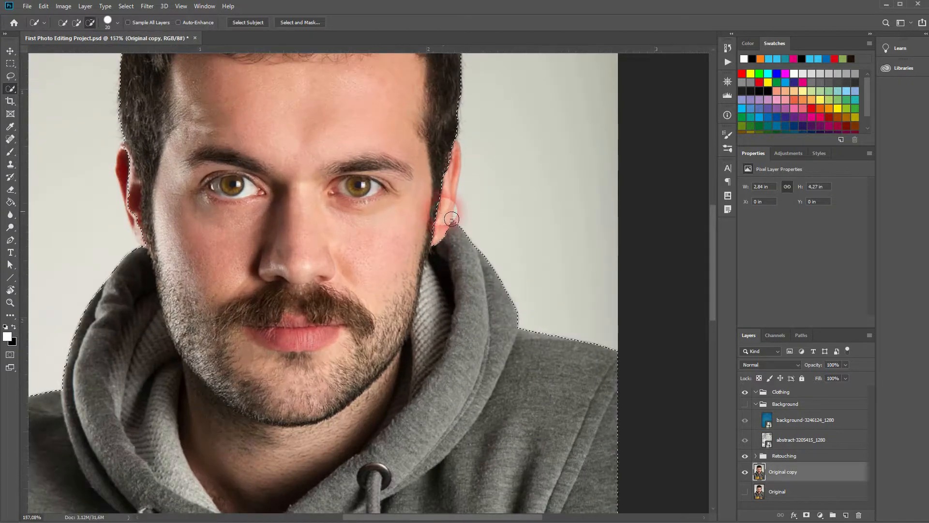
left_click(457, 177)
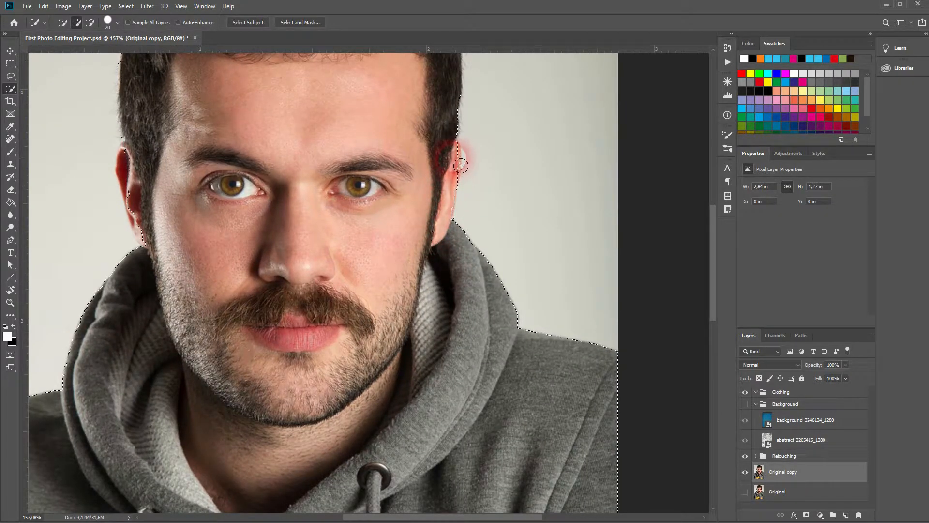
left_click(135, 173)
mouse_move(135, 173)
left_mouse_down()
mouse_move(129, 203)
mouse_move(150, 239)
left_mouse_up()
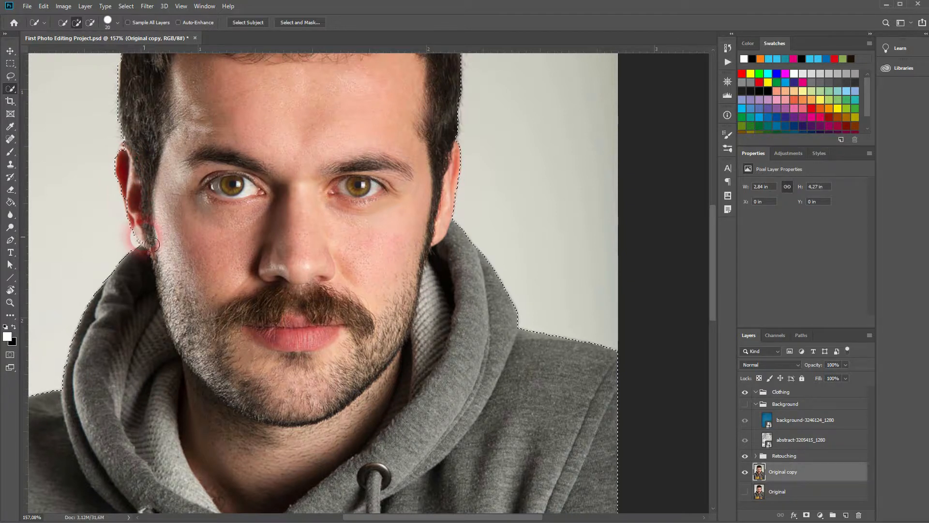
left_click_drag(337, 154, 349, 435)
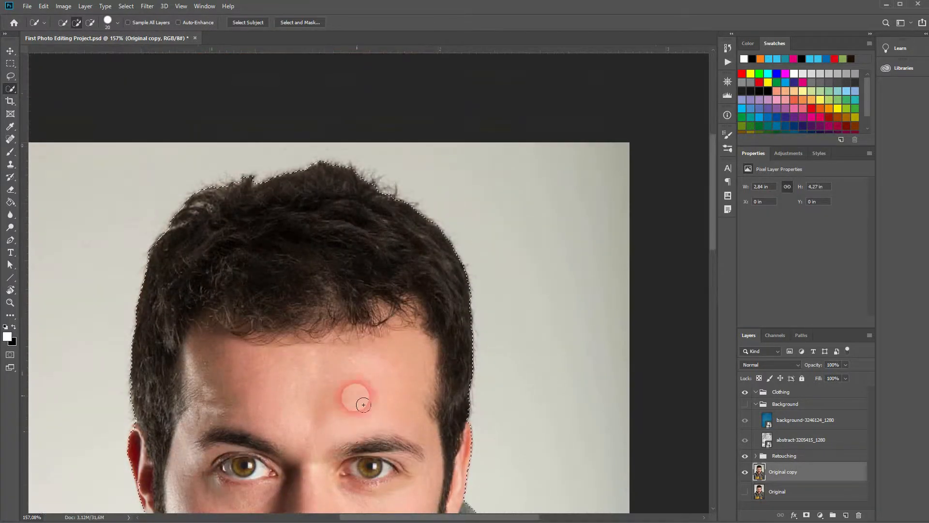
mouse_move(422, 187)
left_mouse_down()
mouse_move(377, 170)
mouse_move(303, 163)
left_mouse_up()
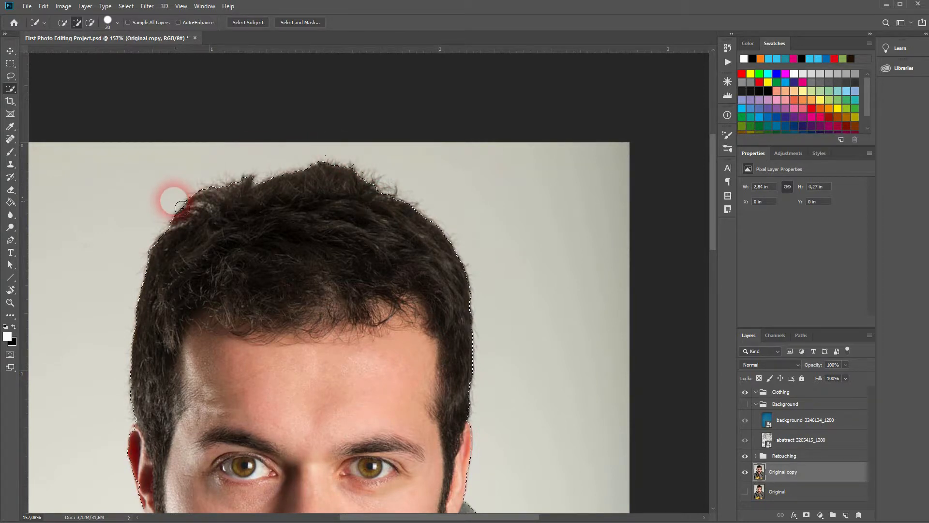
Step: Mask the Original copy layer with the selection and refine the mask in Select and Mask with Smart Radius at 2 px
left_click(806, 515)
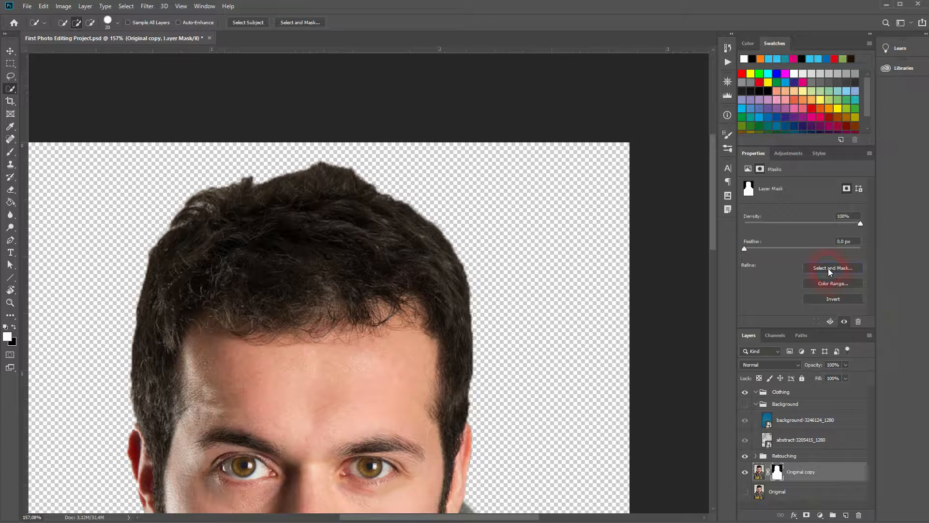
left_click(829, 268)
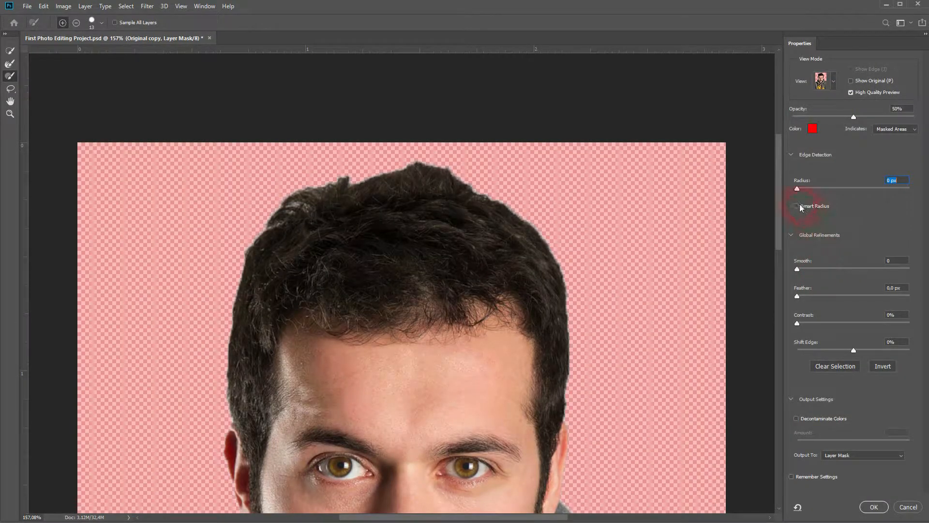
mouse_move(798, 189)
left_mouse_down()
mouse_move(851, 190)
mouse_move(811, 192)
left_mouse_up()
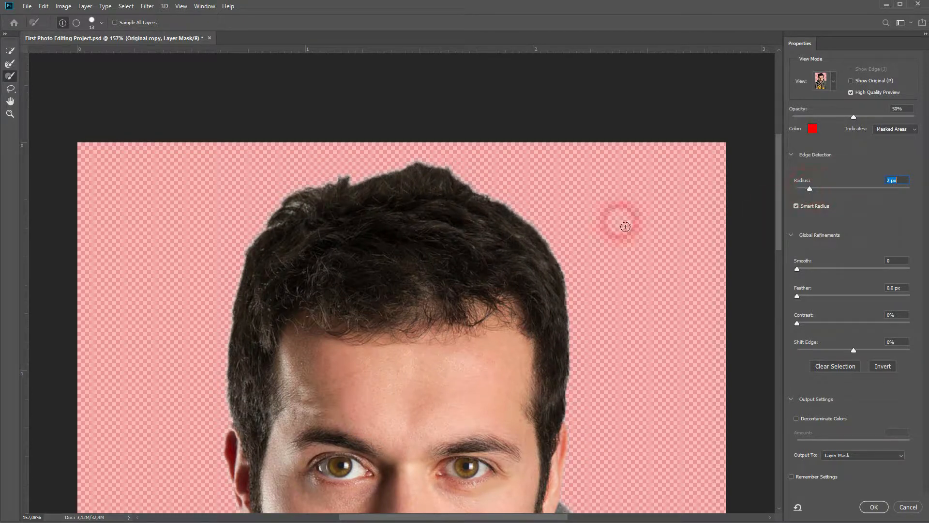
Step: Brush along the hair outline with the Refine Edge Brush, set the edge detection radius to 3 px and apply the refinement
left_click(8, 73)
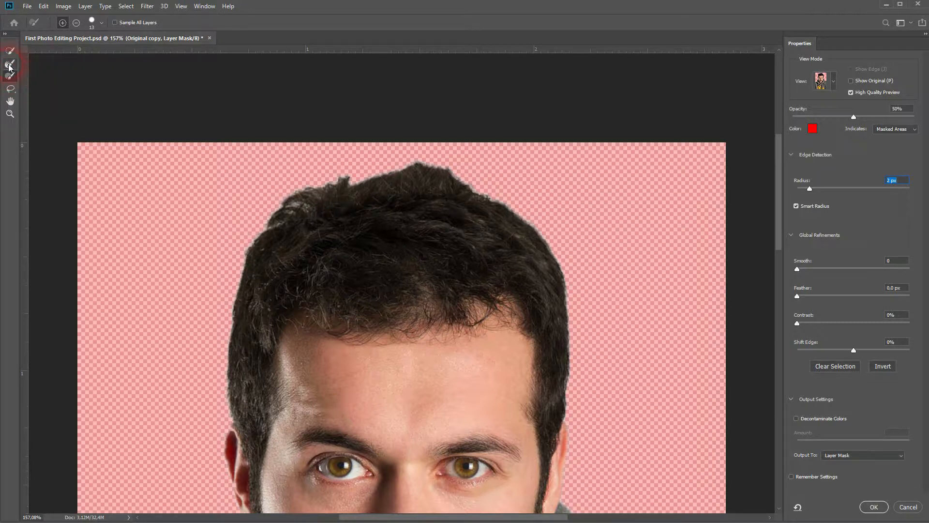
left_click(9, 66)
left_click(220, 420)
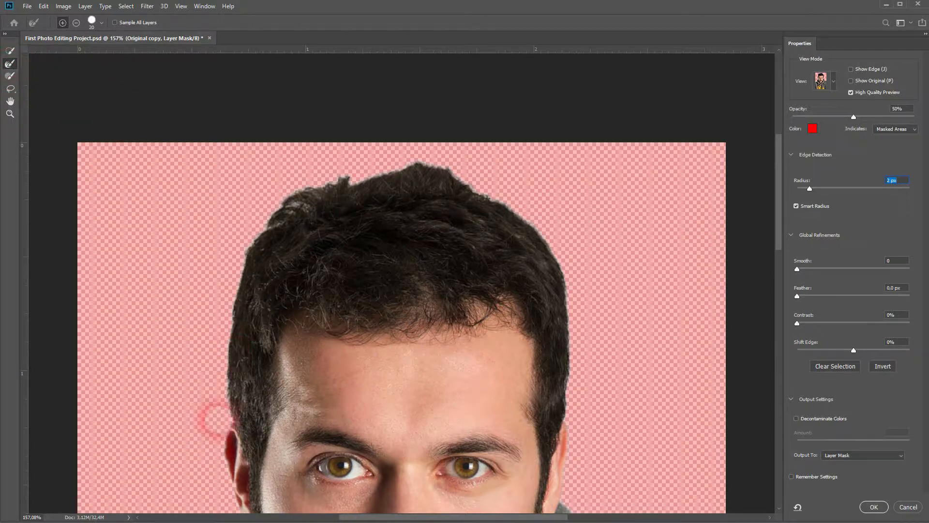
mouse_move(240, 429)
left_mouse_down()
mouse_move(240, 261)
mouse_move(251, 239)
mouse_move(271, 218)
mouse_move(296, 225)
mouse_move(279, 203)
mouse_move(310, 206)
mouse_move(301, 199)
mouse_move(318, 186)
mouse_move(354, 175)
mouse_move(364, 188)
mouse_move(428, 164)
mouse_move(525, 213)
mouse_move(557, 245)
mouse_move(576, 304)
mouse_move(578, 409)
mouse_move(648, 385)
left_mouse_up()
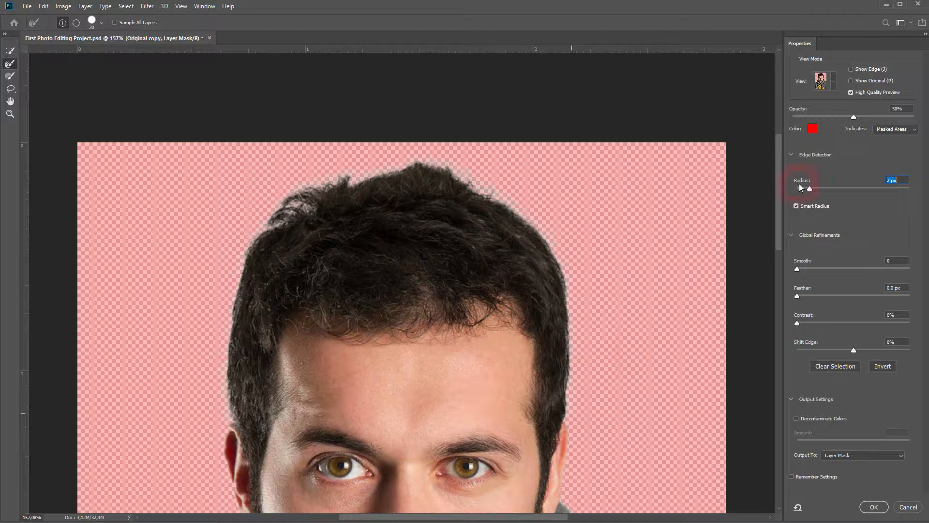
mouse_move(812, 188)
left_mouse_down()
mouse_move(866, 189)
mouse_move(817, 193)
left_mouse_up()
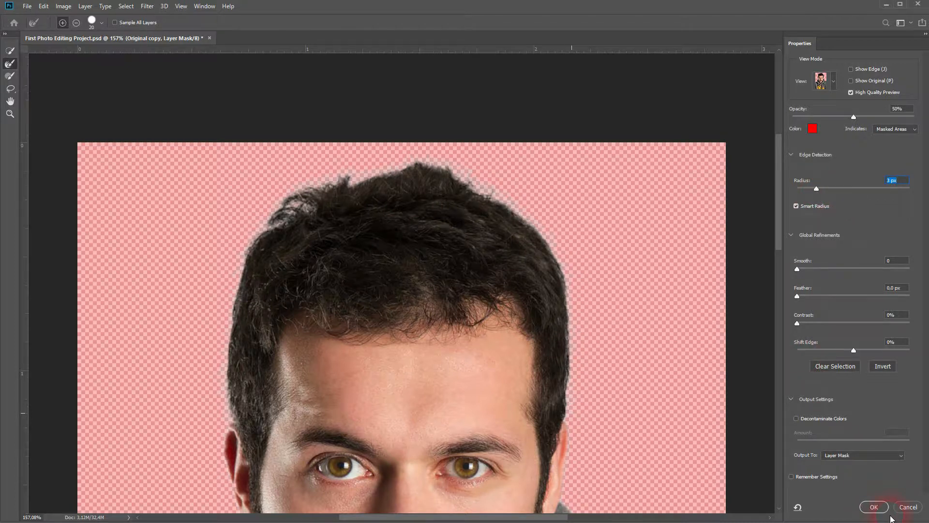
left_click(873, 507)
Step: Copy the Original copy layer's mask onto the Background group, show the group and invert the copied mask
key("ctrl+0")
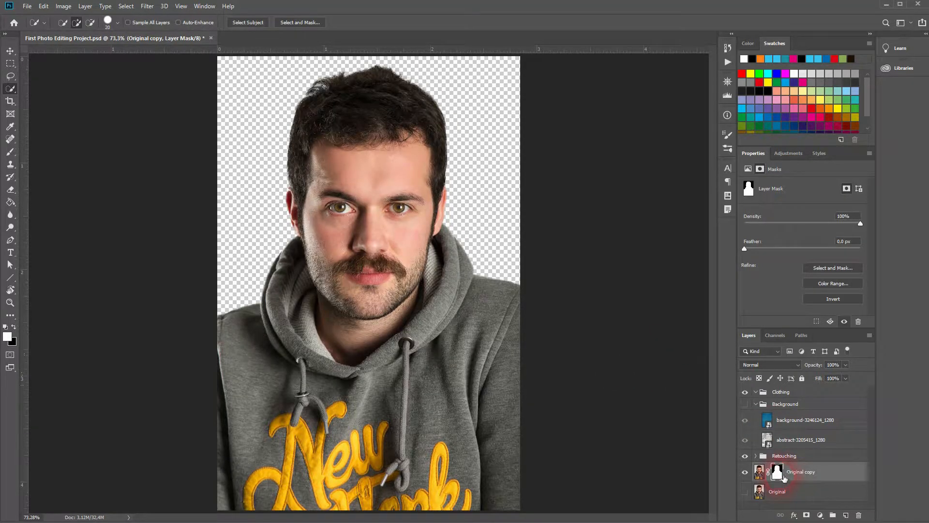
left_click_drag(784, 478, 797, 408)
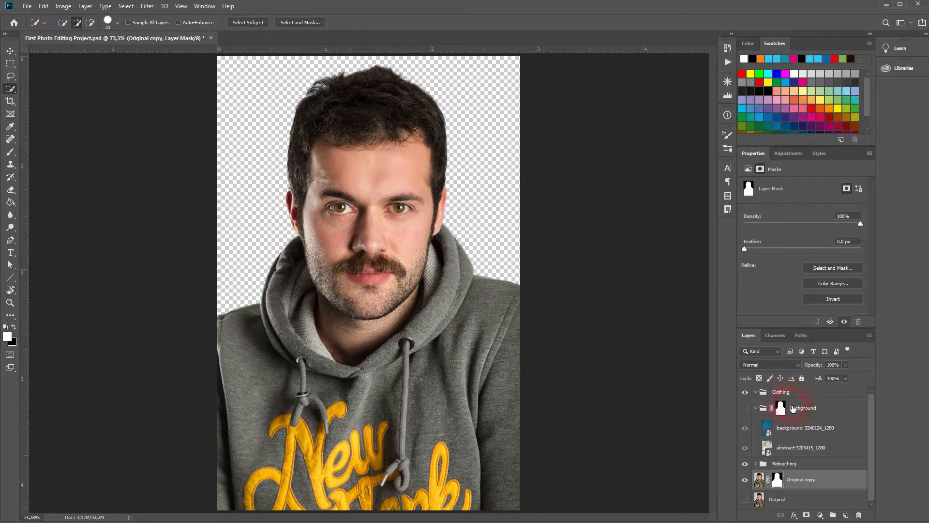
left_click(745, 409)
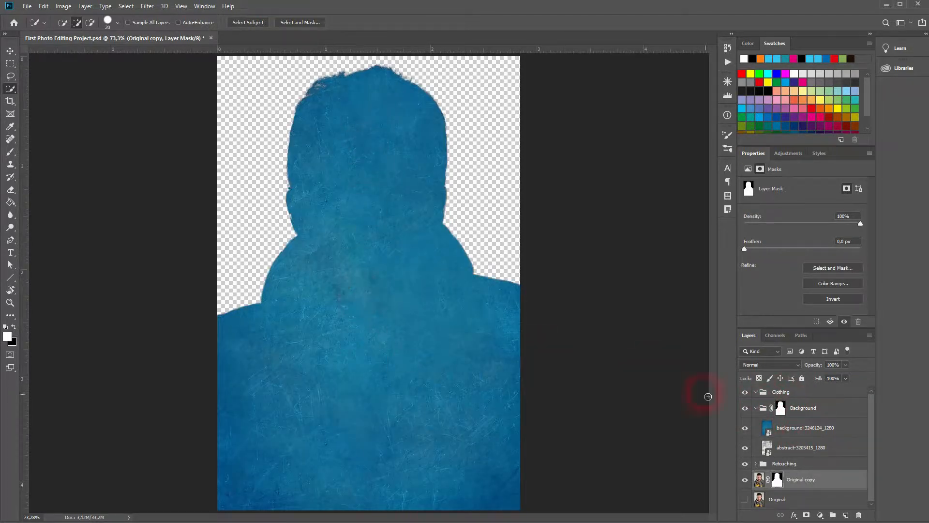
left_click(791, 415)
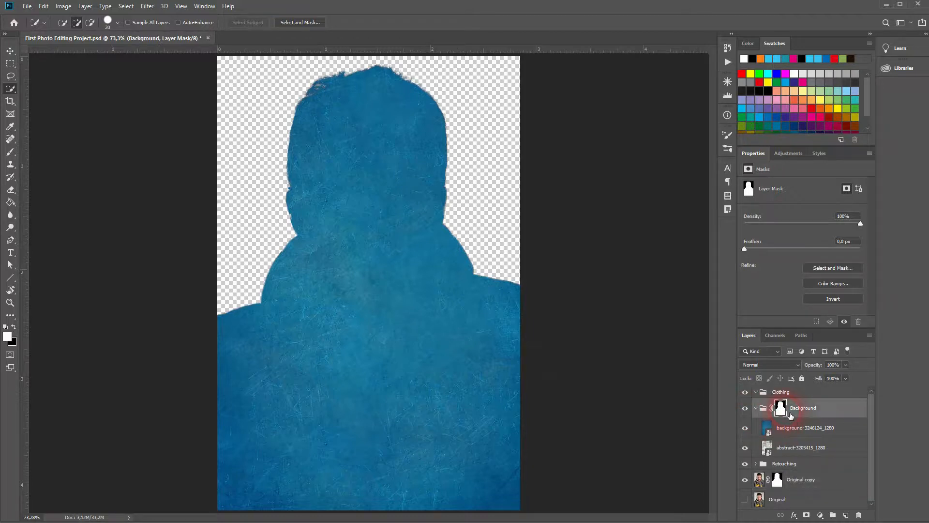
key("ctrl+i")
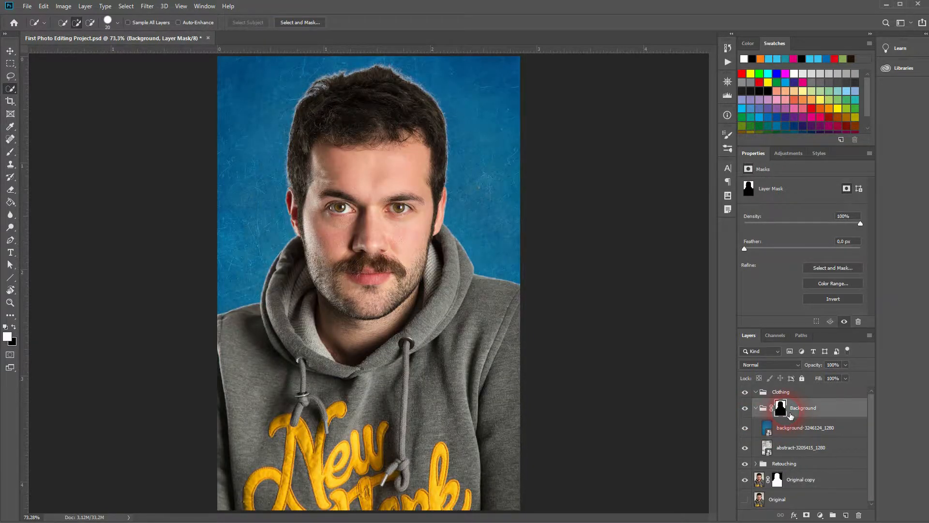
Step: Delete the layer mask from the Original copy layer
left_click(778, 484)
right_click(778, 484)
left_click(805, 502)
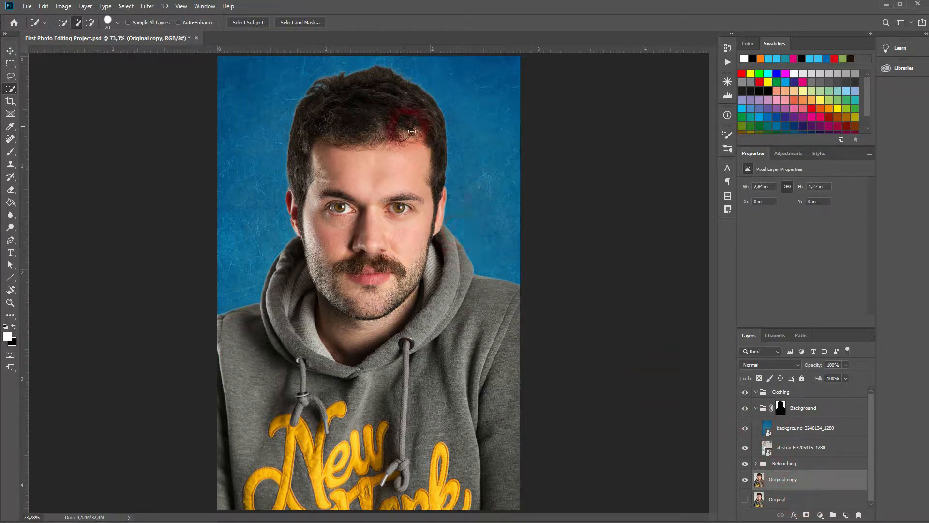
scroll(328, 100, "up", 3)
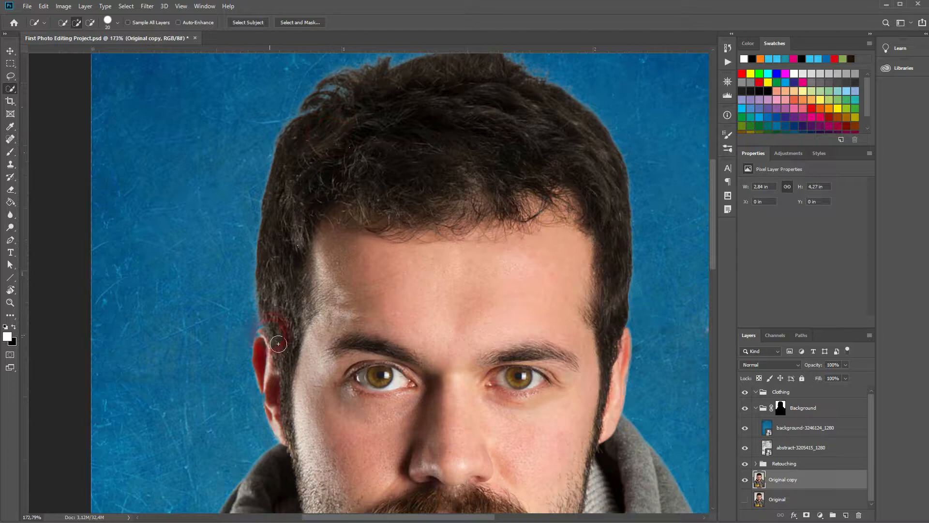
scroll(269, 348, "up", 2)
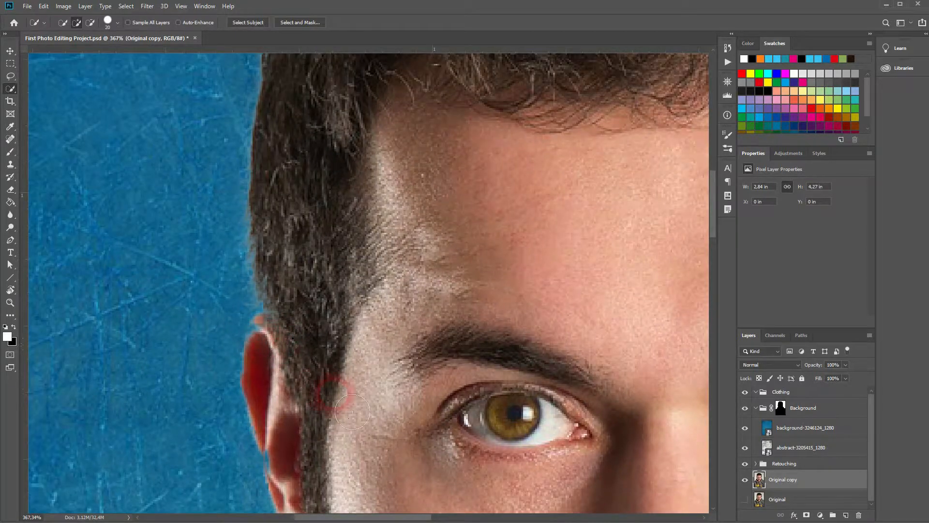
scroll(354, 417, "down", 5)
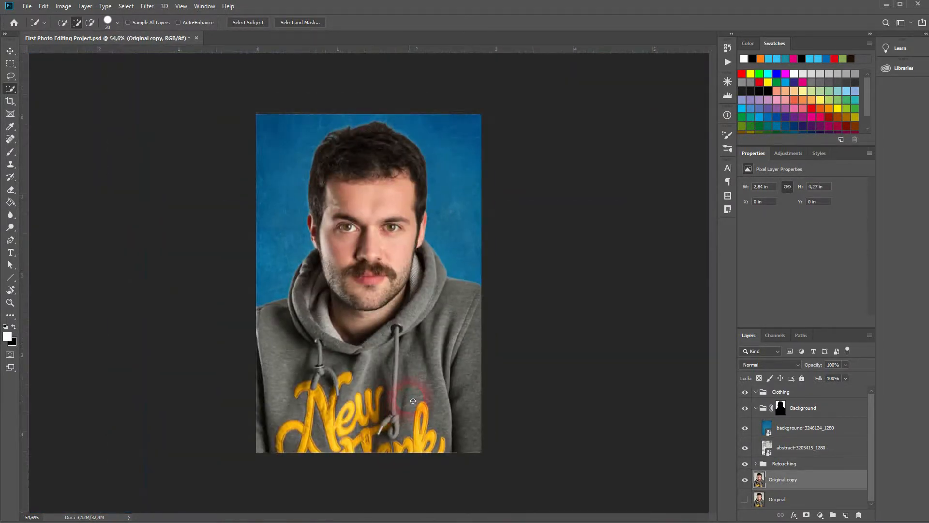
scroll(403, 283, "up", 1)
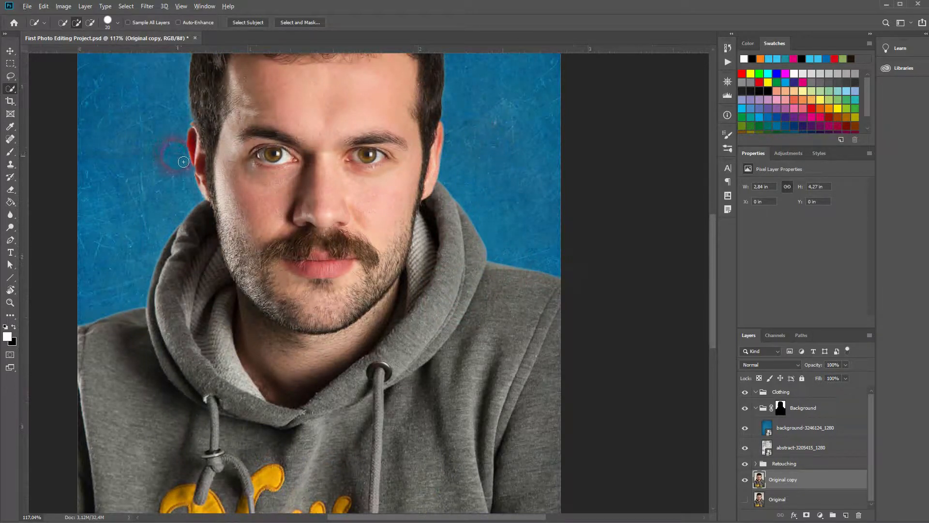
Step: Target the Background group's mask and lasso a narrow strip along the hood and shoulder edge, from below the ear to the image border
left_click_drag(301, 118, 290, 330)
left_click(780, 408)
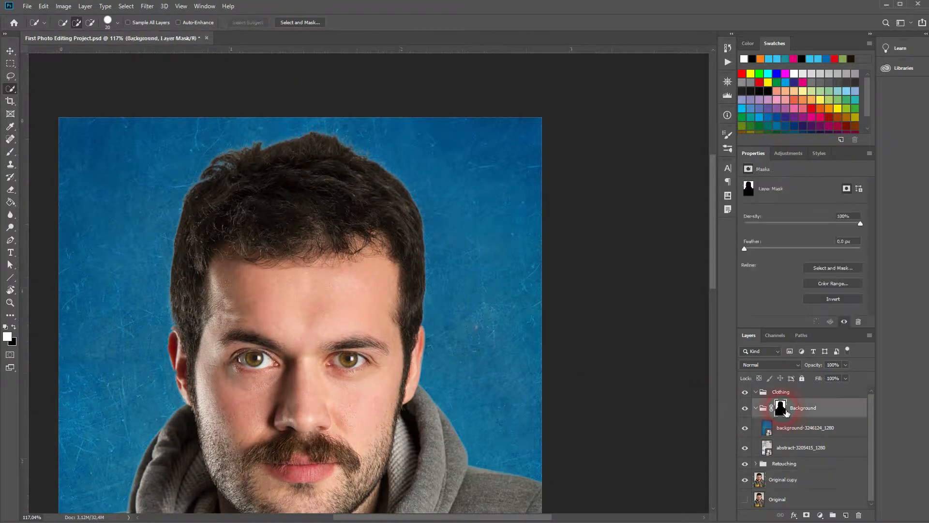
left_click_drag(414, 472, 363, 353)
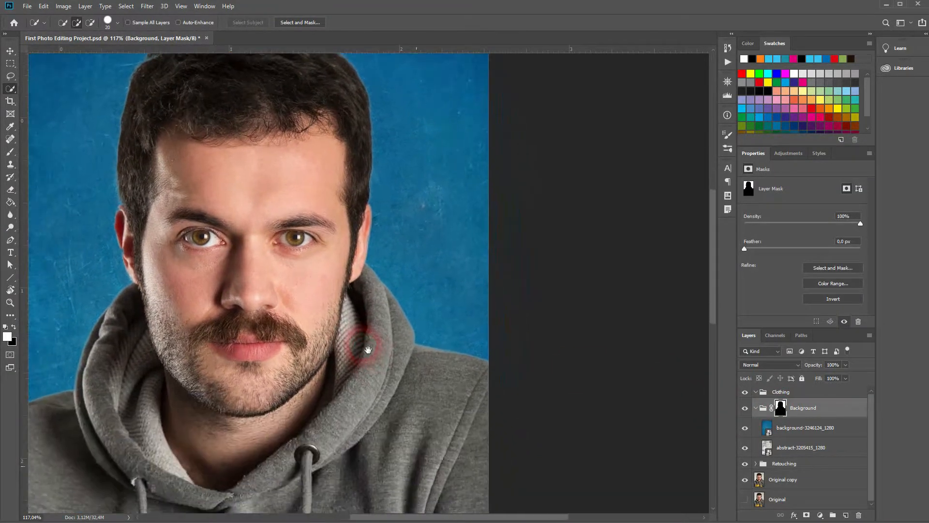
scroll(429, 352, "up", 4)
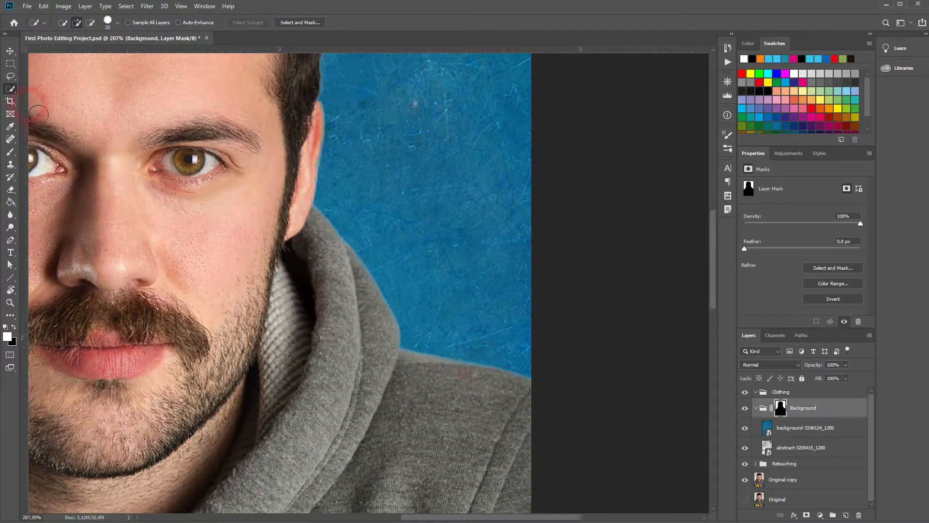
left_click_drag(10, 76, 57, 77)
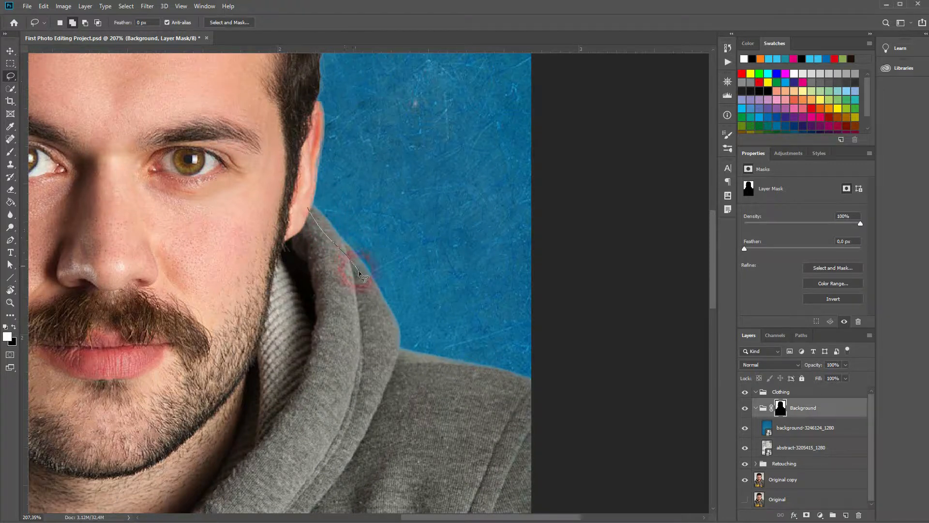
mouse_move(387, 321)
left_mouse_down()
mouse_move(403, 352)
mouse_move(452, 372)
left_mouse_up()
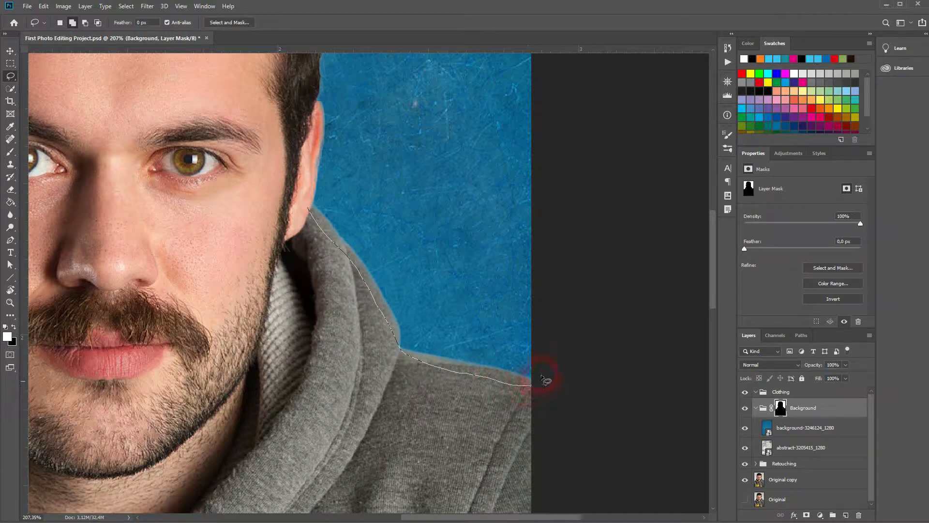
mouse_move(448, 348)
left_mouse_down()
mouse_move(406, 334)
mouse_move(370, 251)
mouse_move(308, 208)
left_mouse_up()
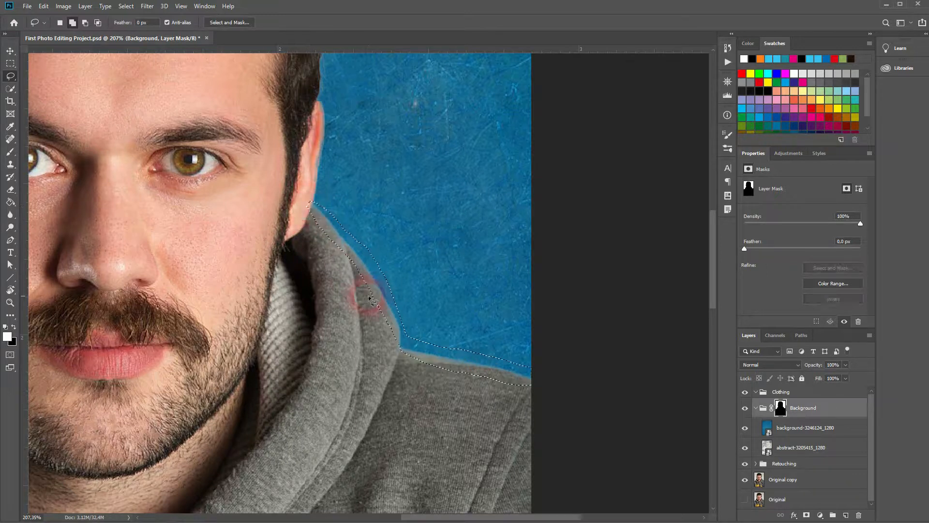
Step: Run the Maximum filter on the selected strip of the Background group's mask, testing radii from 1 to 3 px
left_click(147, 6)
mouse_move(219, 198)
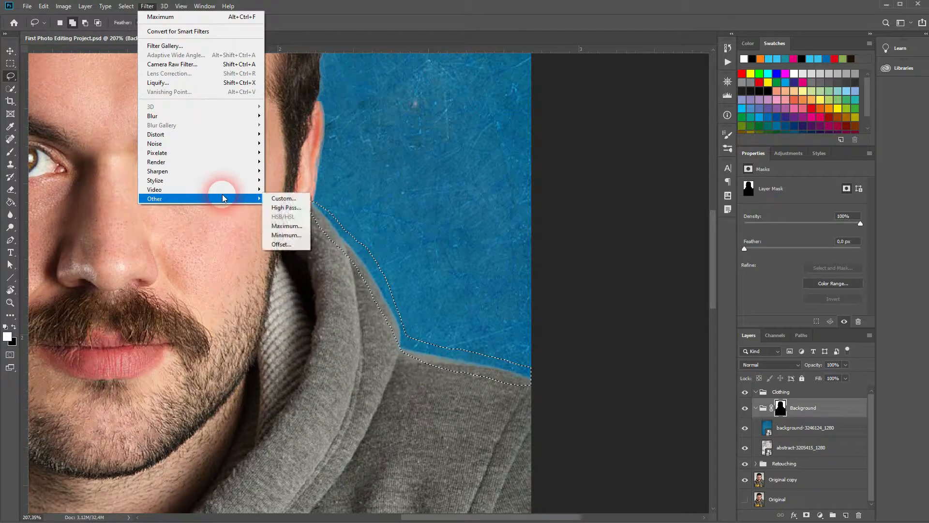
left_click(288, 227)
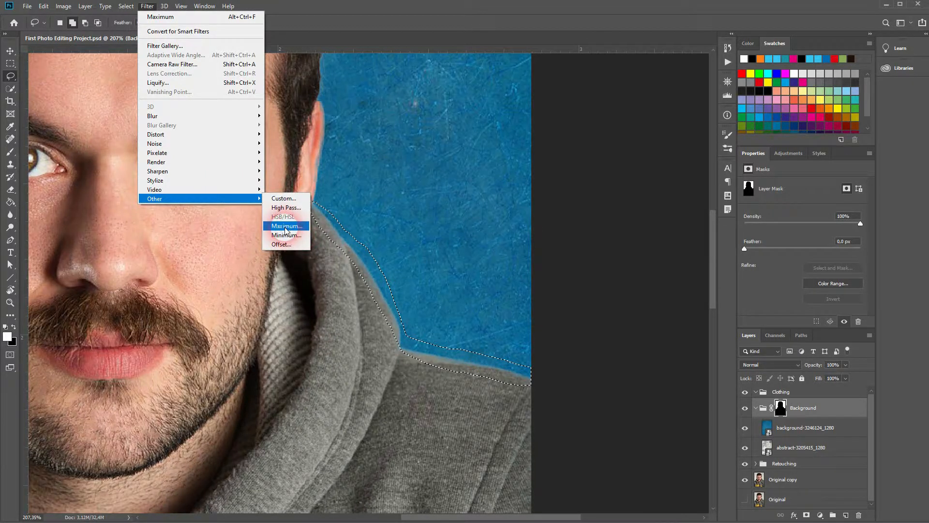
left_click_drag(577, 289, 496, 298)
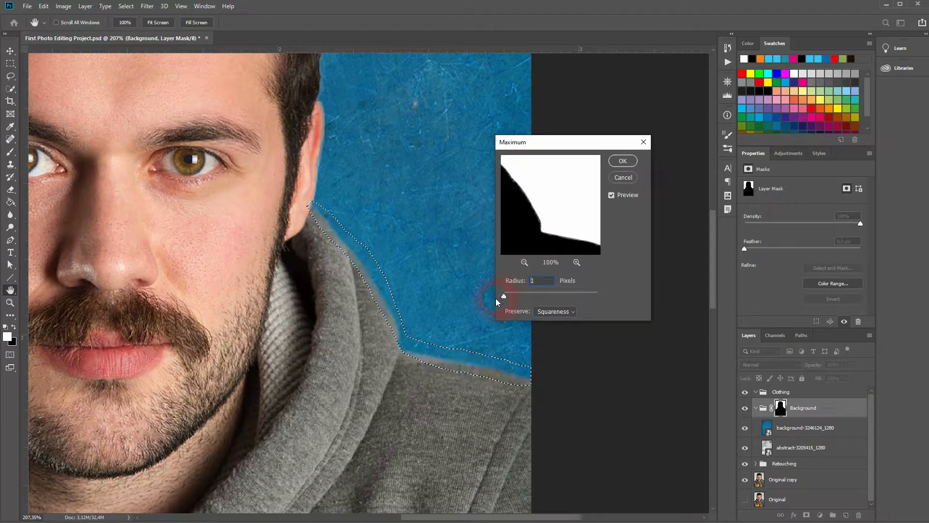
left_click(555, 283)
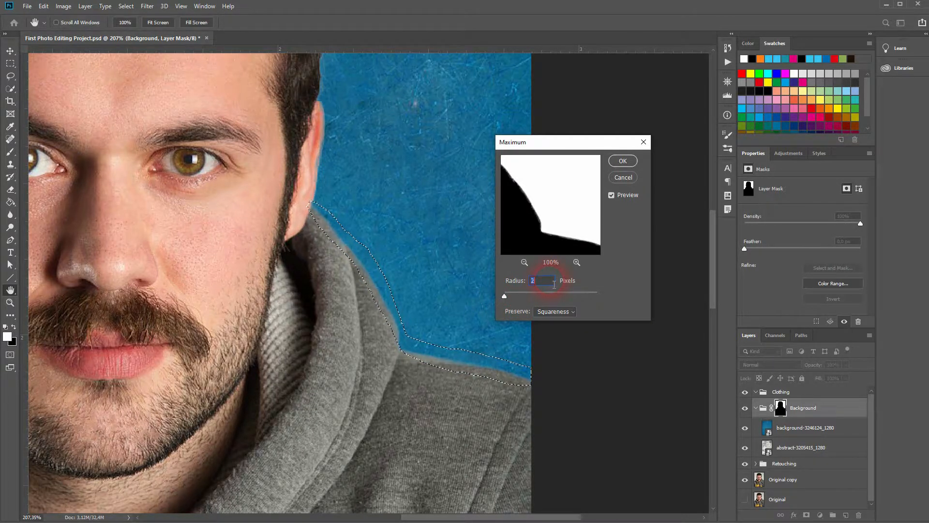
key("Up")
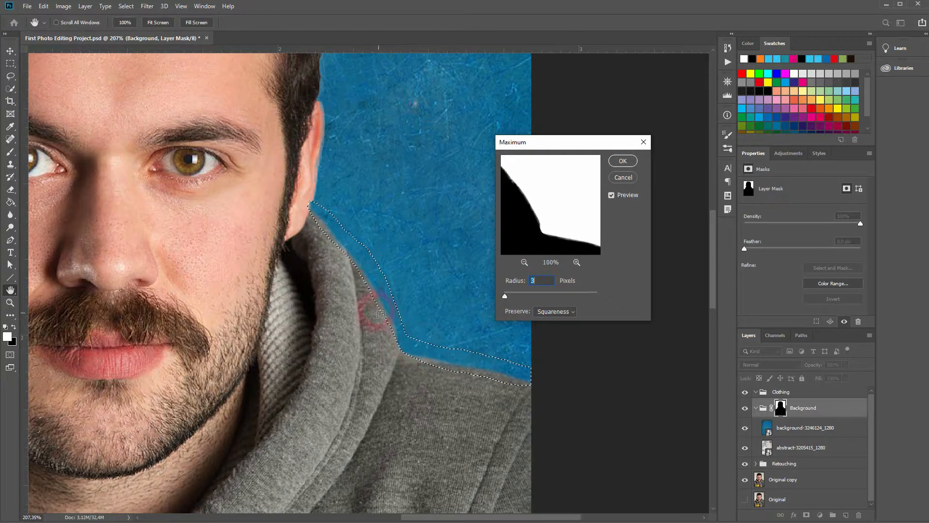
left_click(622, 161)
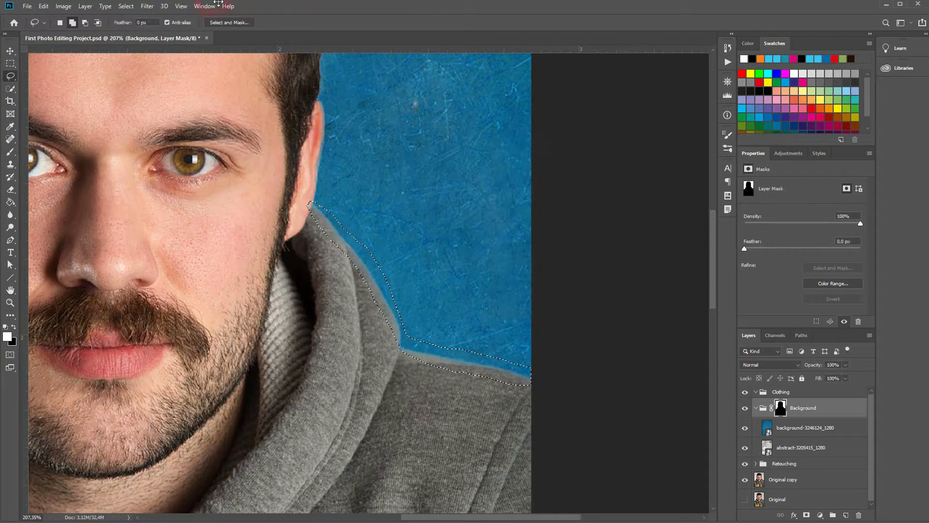
Step: Try the Minimum filter on the selected strip of the mask with radii from 1 to 4 px
left_click(148, 7)
mouse_move(239, 199)
left_click(287, 235)
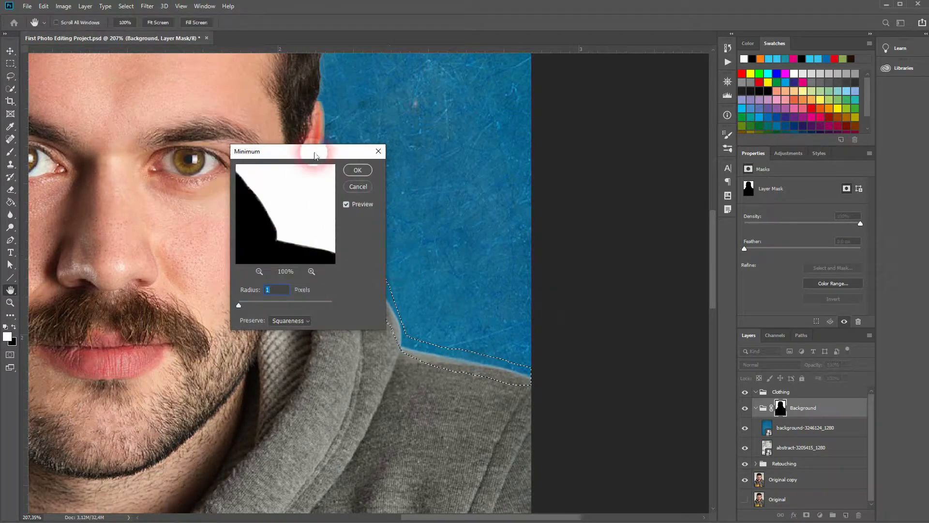
left_click_drag(311, 151, 579, 91)
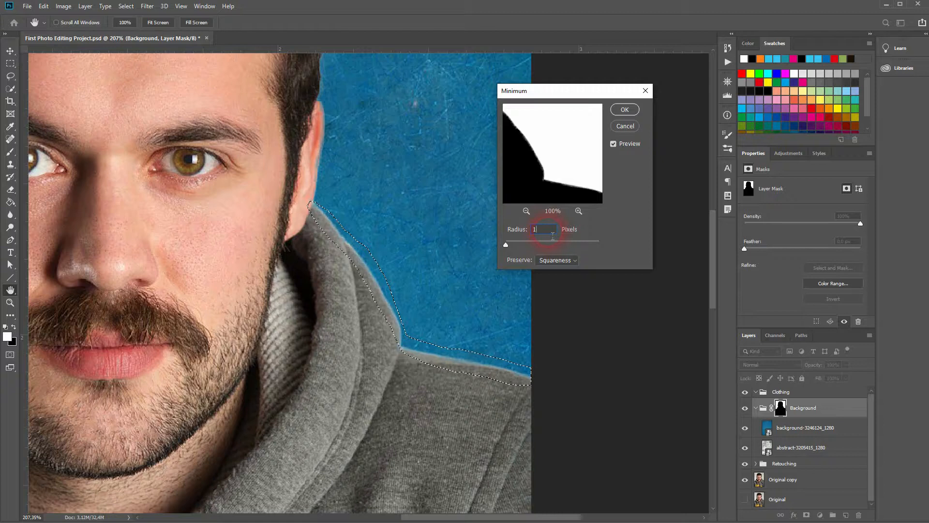
key("Up")
key("Up")
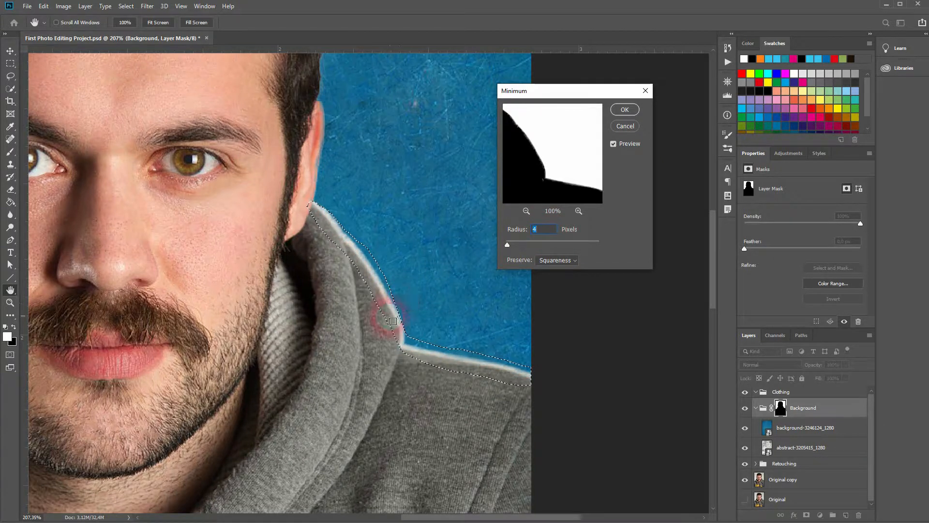
key("Down")
key("Down")
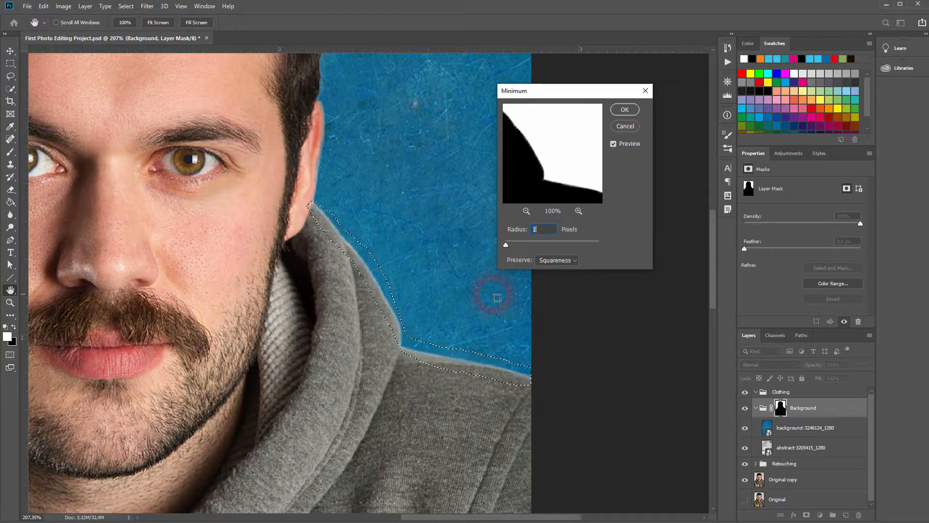
left_click(625, 109)
left_click(147, 6)
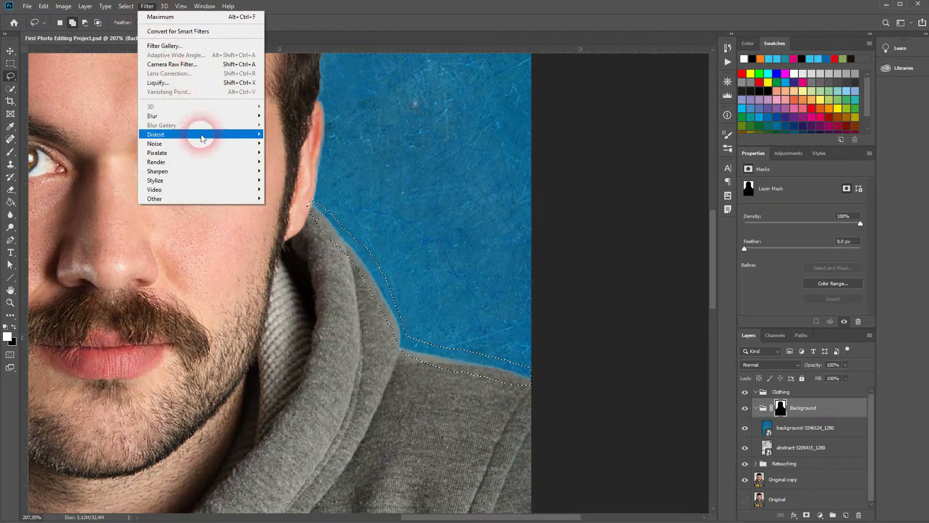
mouse_move(235, 201)
left_click(287, 225)
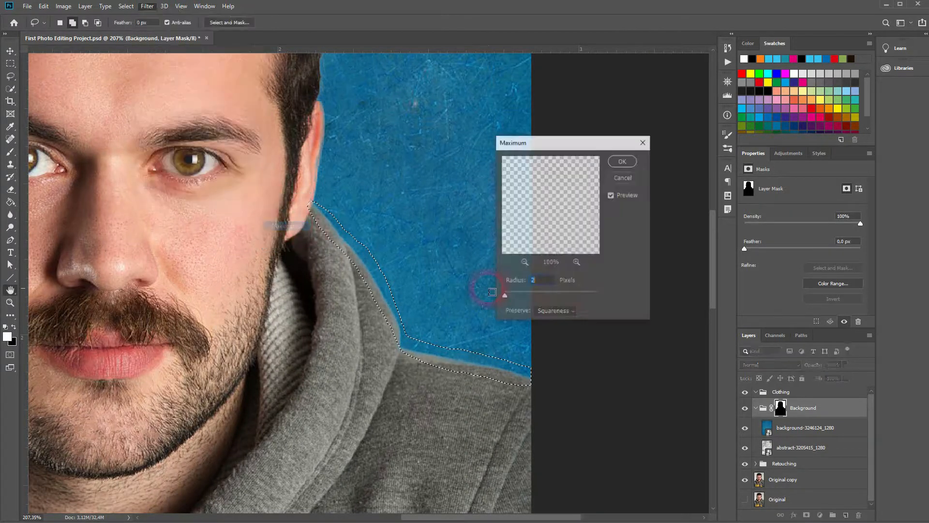
key("Up")
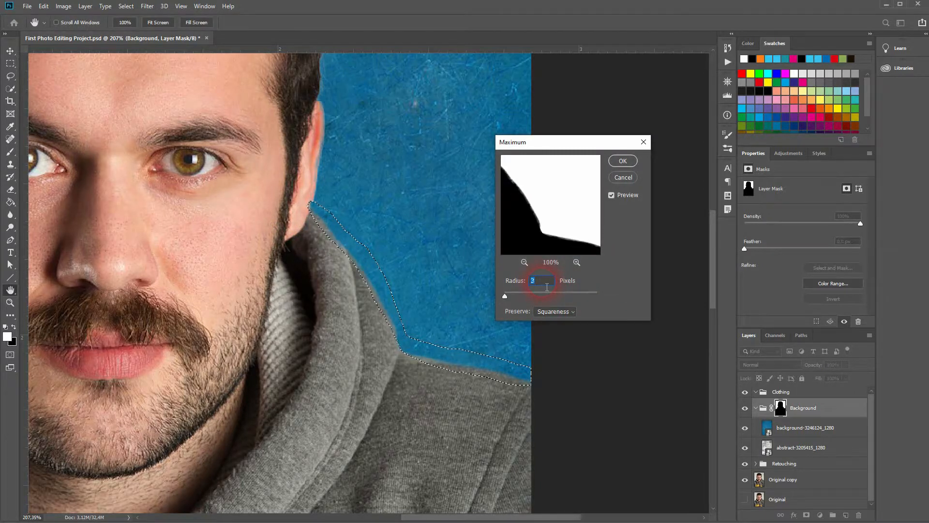
key("Down")
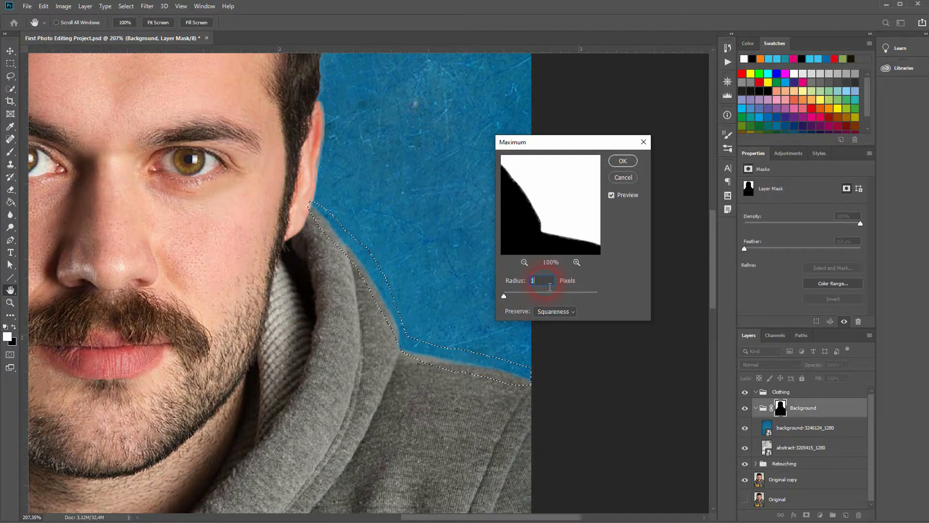
left_click(624, 178)
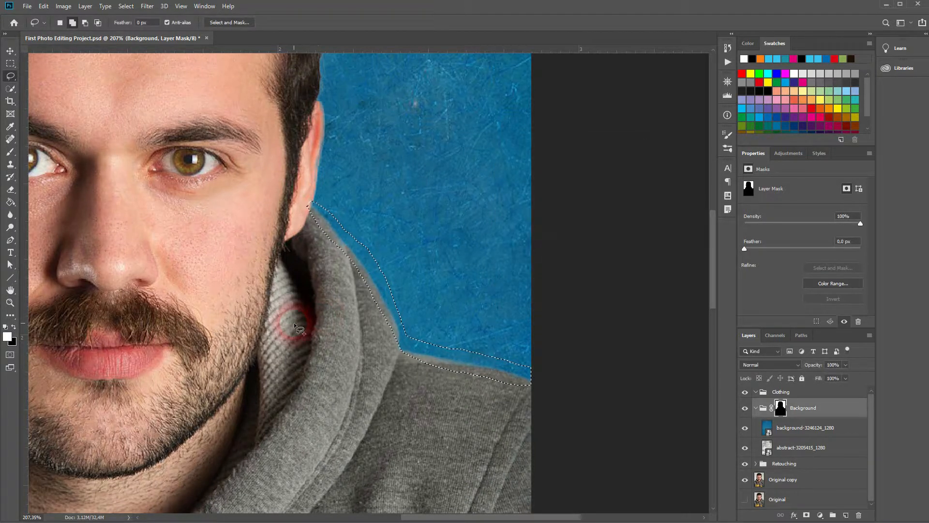
Step: Clear the strip selection and lasso the ear beside it, following its outer edge and adding the inner area, with the Background mask targeted
left_click(346, 294)
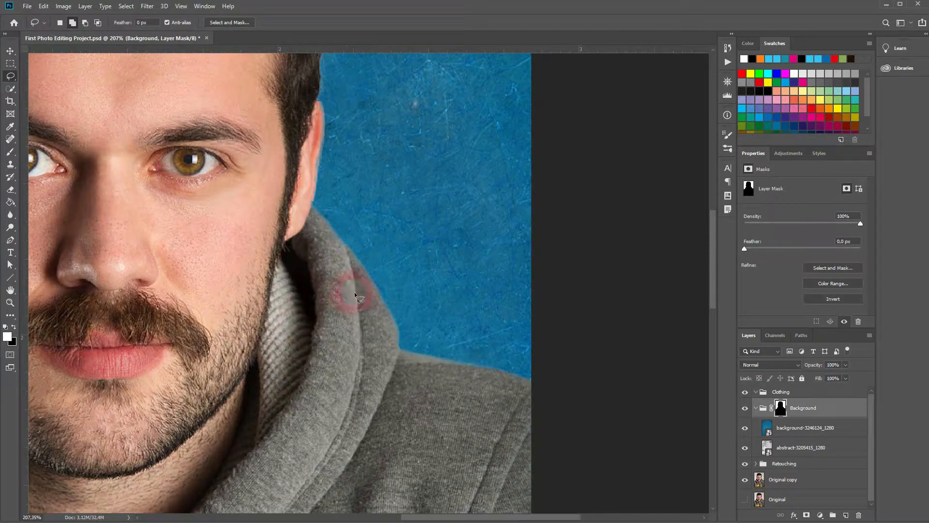
scroll(315, 183, "up", 4)
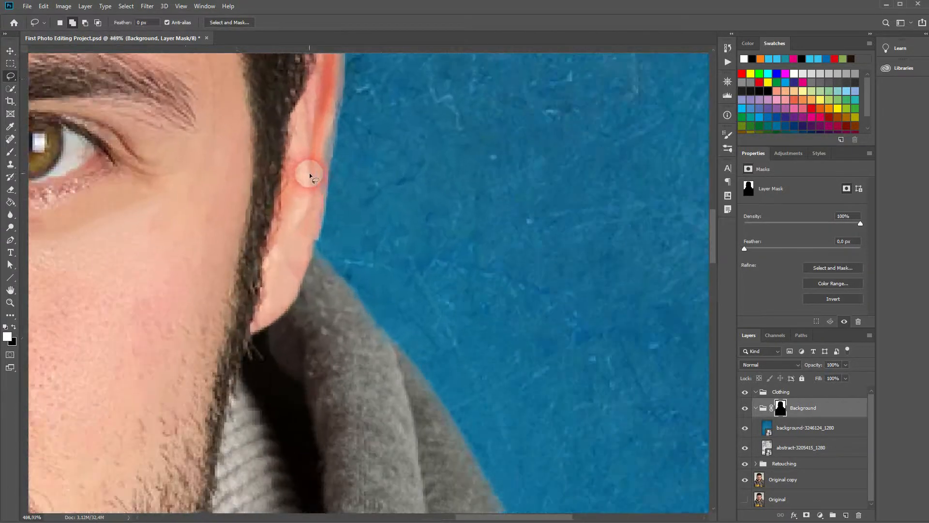
left_click_drag(334, 199, 319, 271)
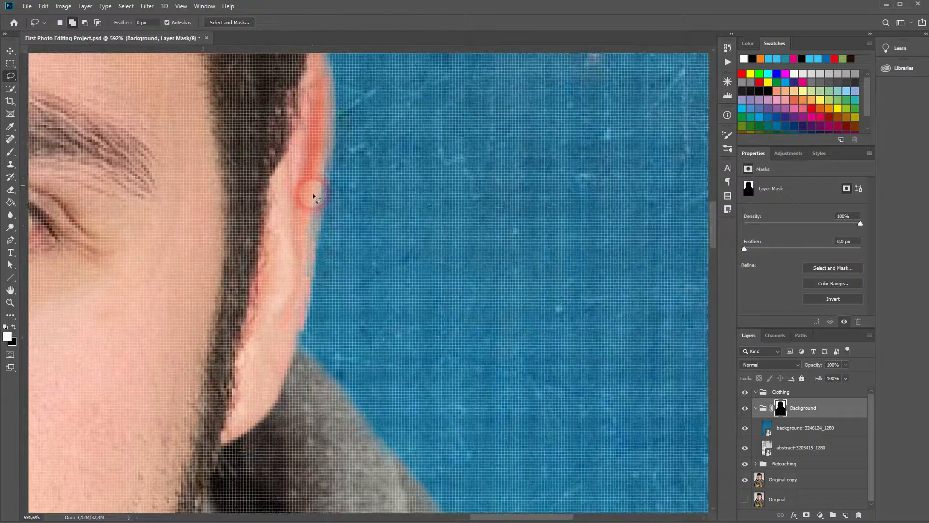
left_click(822, 414)
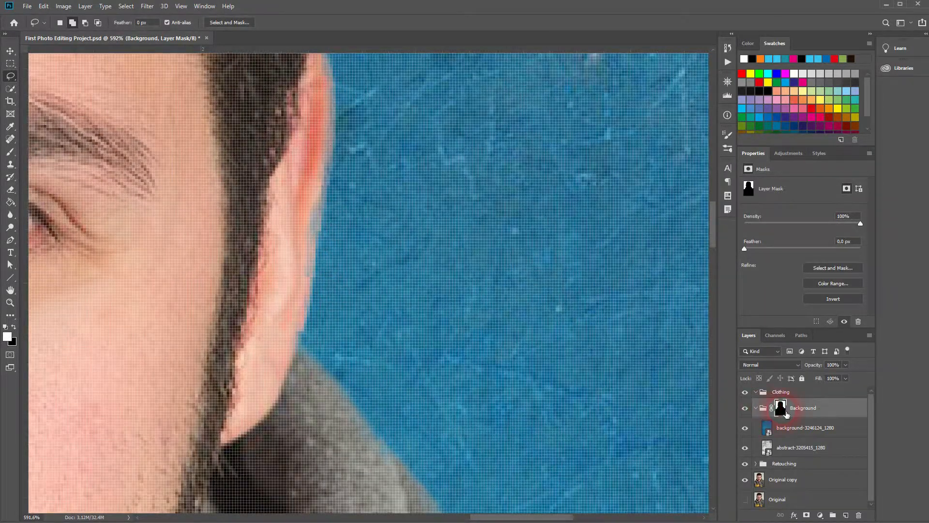
left_click(300, 346)
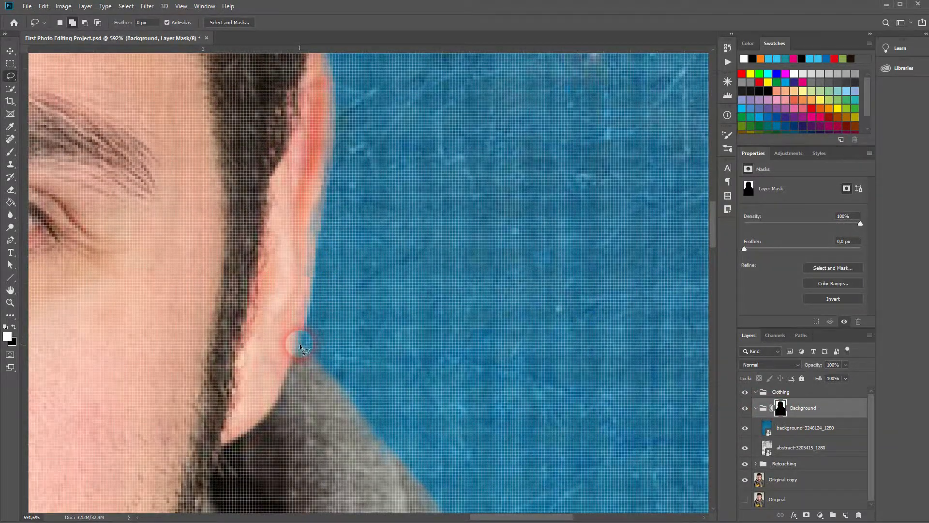
mouse_move(300, 347)
left_mouse_down()
mouse_move(338, 152)
mouse_move(332, 59)
left_mouse_up()
scroll(342, 82, "up", 2)
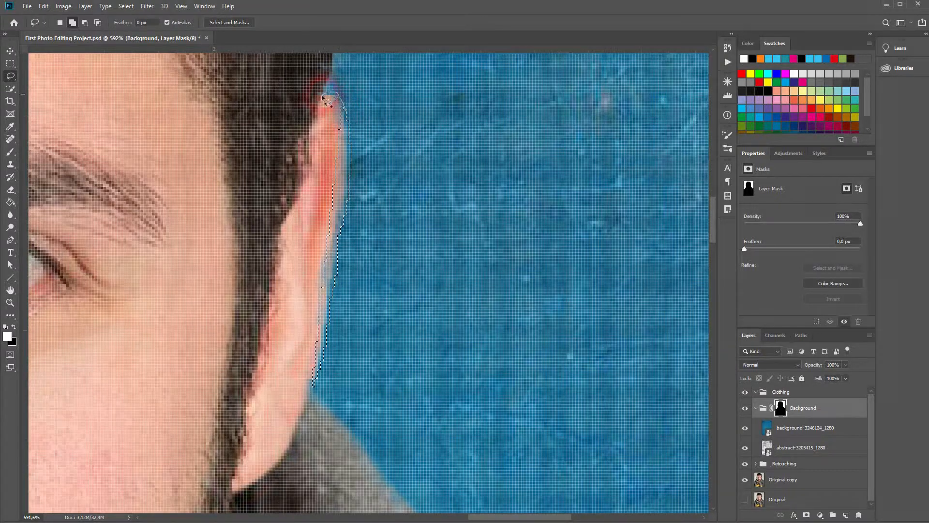
mouse_move(320, 99)
left_mouse_down()
mouse_move(276, 242)
mouse_move(259, 353)
mouse_move(262, 395)
mouse_move(281, 420)
left_mouse_up()
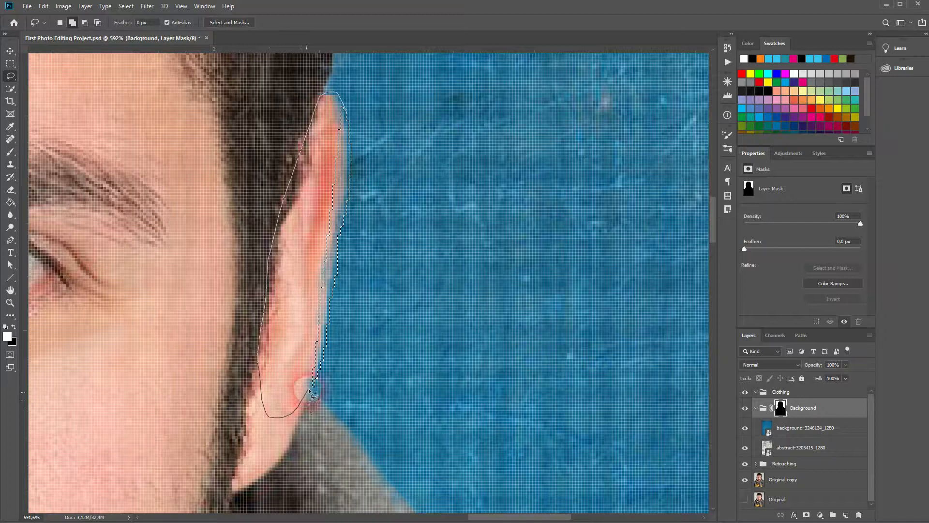
left_click_drag(310, 415, 310, 416)
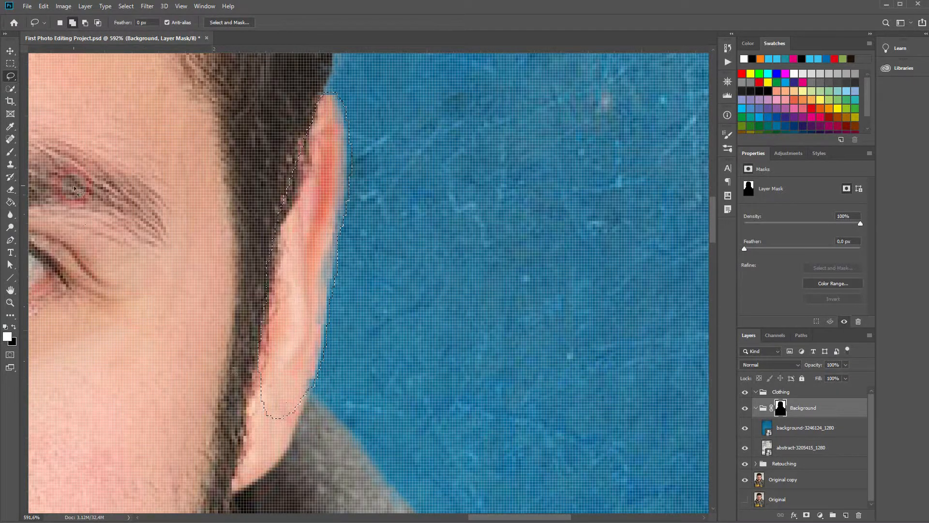
Step: Paint black with the Brush tool on the Background group's mask along the ear's outer edge inside the selection, and deselect
right_click(13, 154)
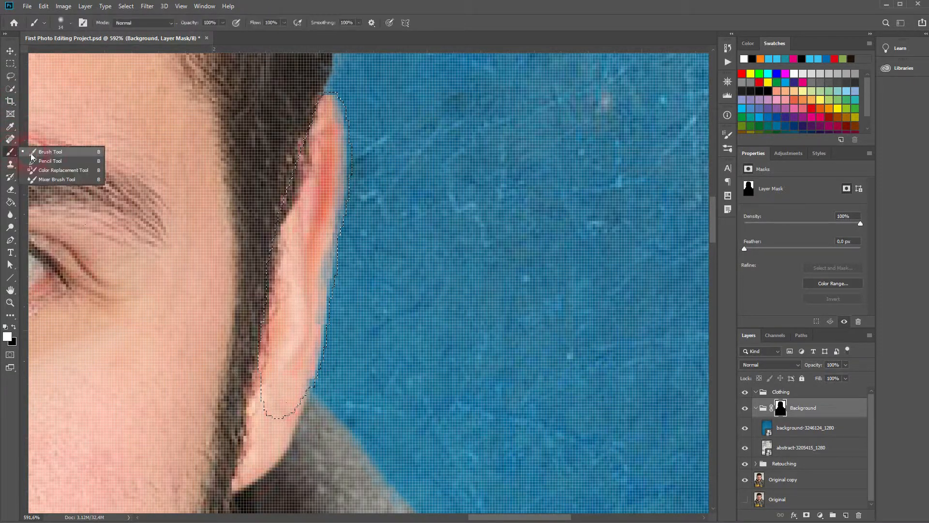
left_click(54, 155)
left_click(8, 335)
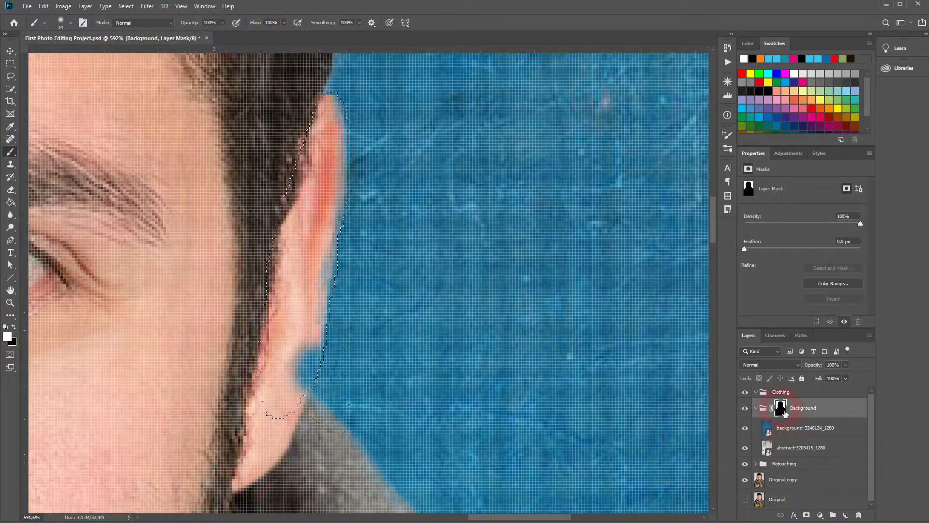
left_click_drag(310, 361, 324, 362)
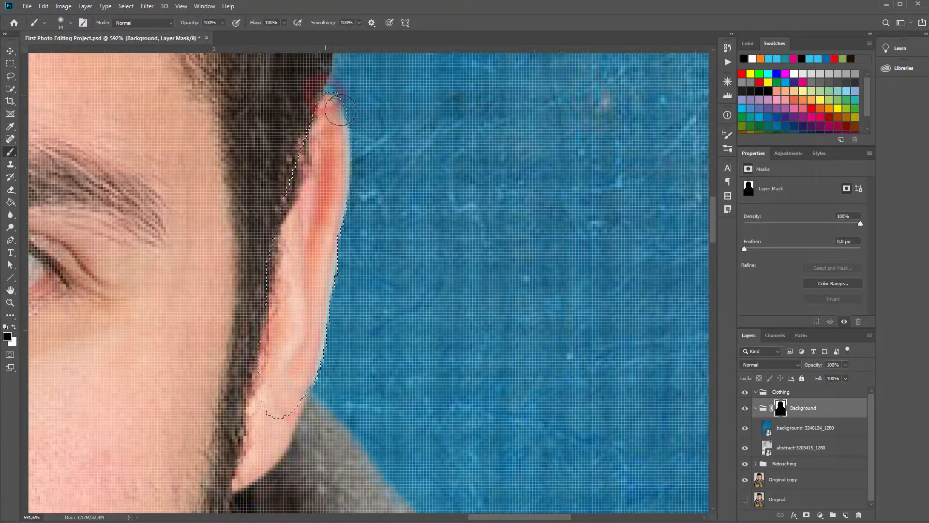
left_click(320, 344)
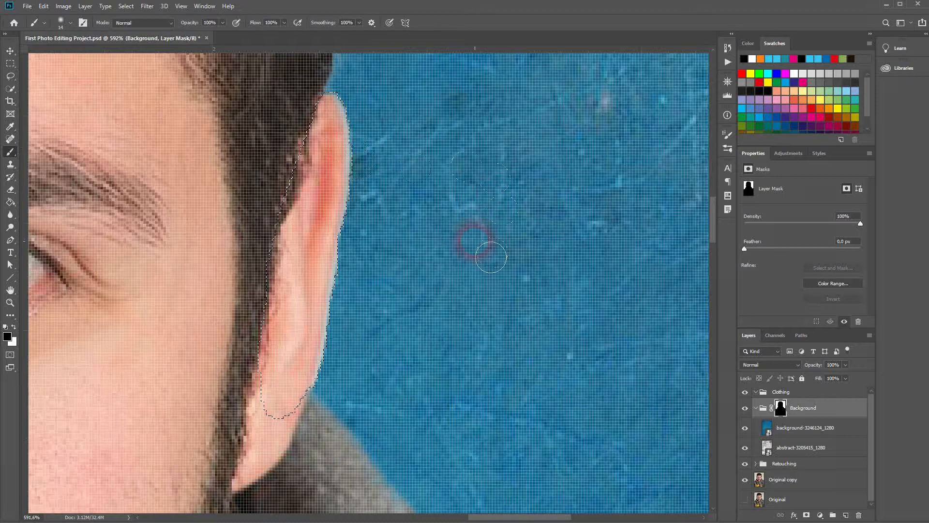
key("ctrl+0")
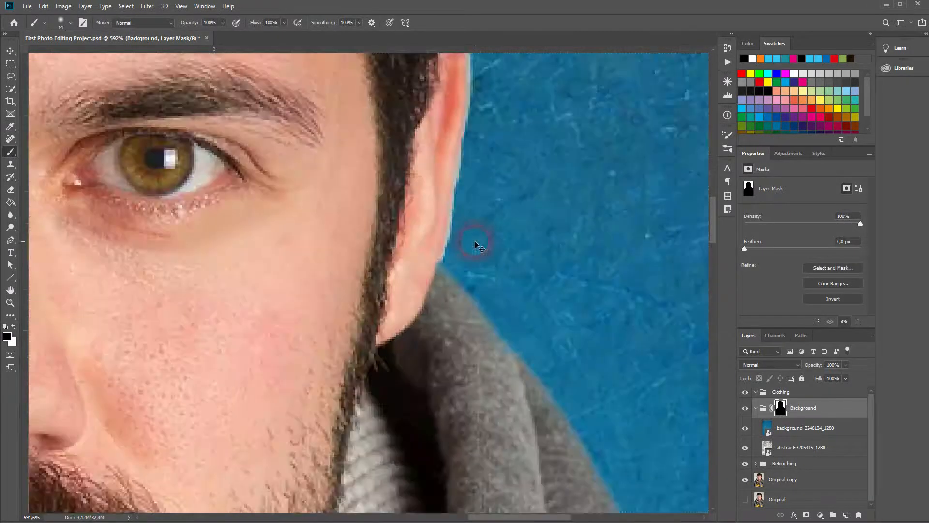
scroll(453, 227, "up", 10)
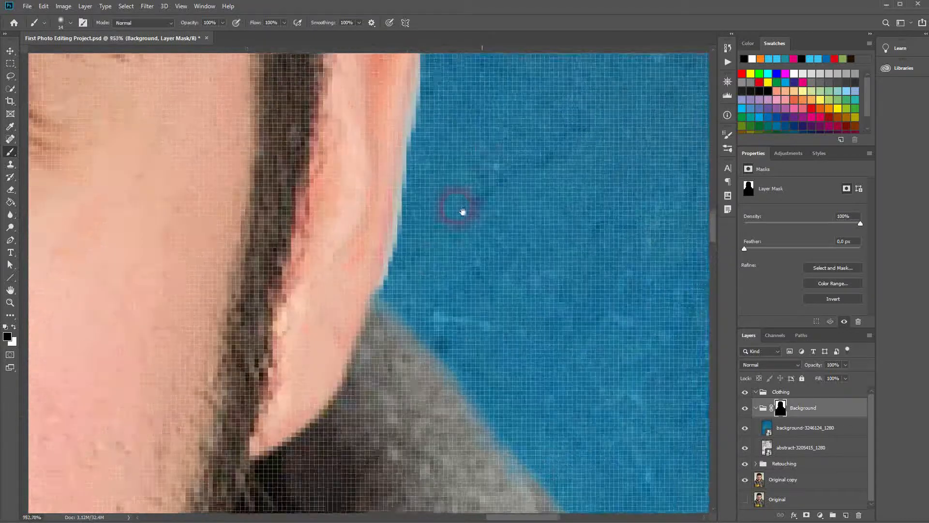
Step: Lasso a narrow strip along the ear's lower outer edge, paint white on the Background group's mask inside it, and deselect
left_click_drag(460, 210, 371, 327)
key("l")
left_click_drag(315, 263, 378, 145)
scroll(378, 145, "up", 2)
key("x")
key("b")
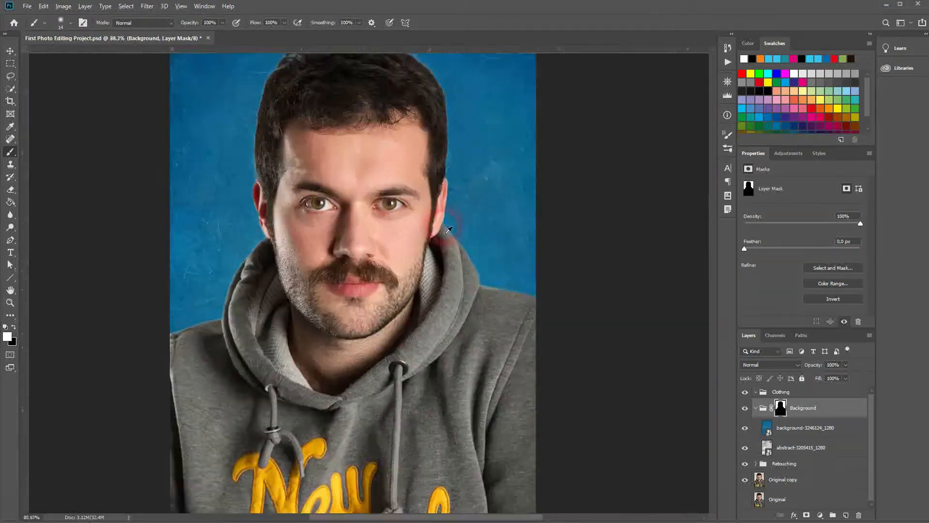
scroll(409, 170, "up", 5)
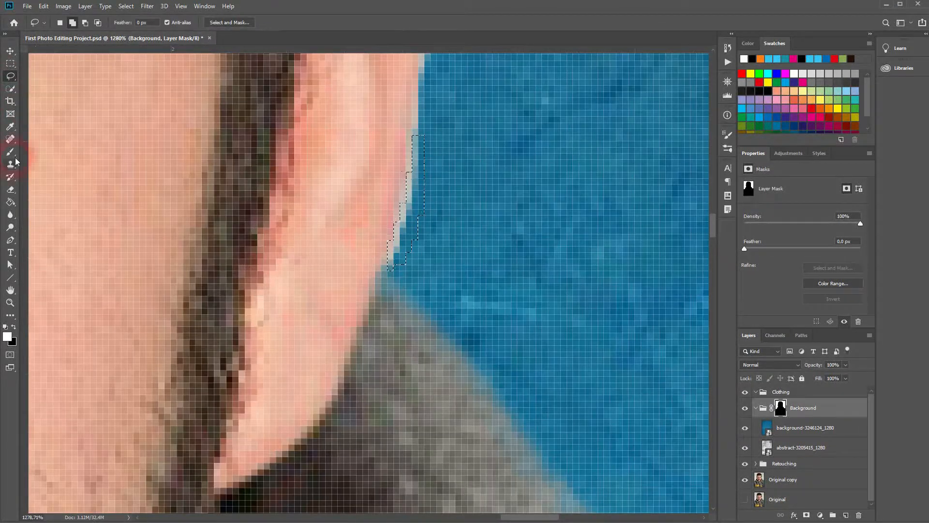
left_click(14, 154)
key("ctrl+d")
key("ctrl+0")
Step: Lasso a strip enclosing the outer edge of the hood and shoulder below the opposite ear
scroll(550, 295, "up", 4)
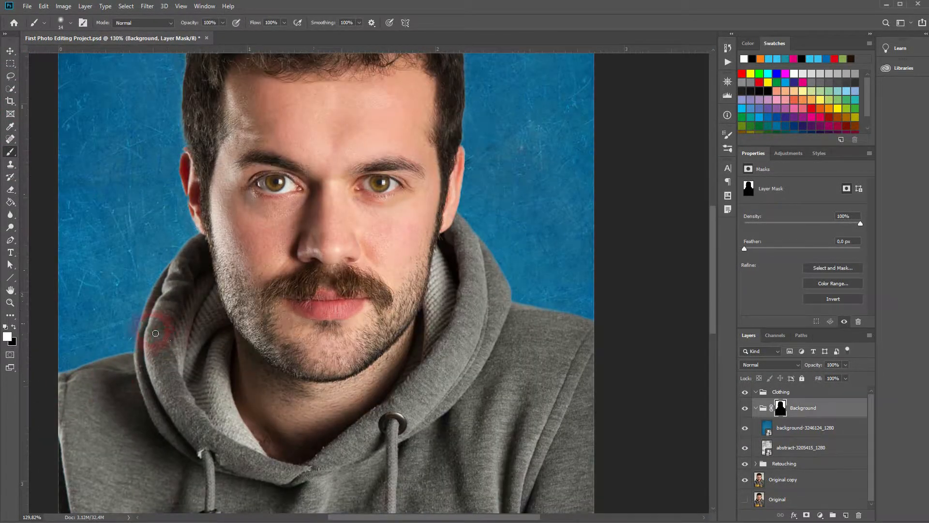
scroll(128, 364, "up", 6)
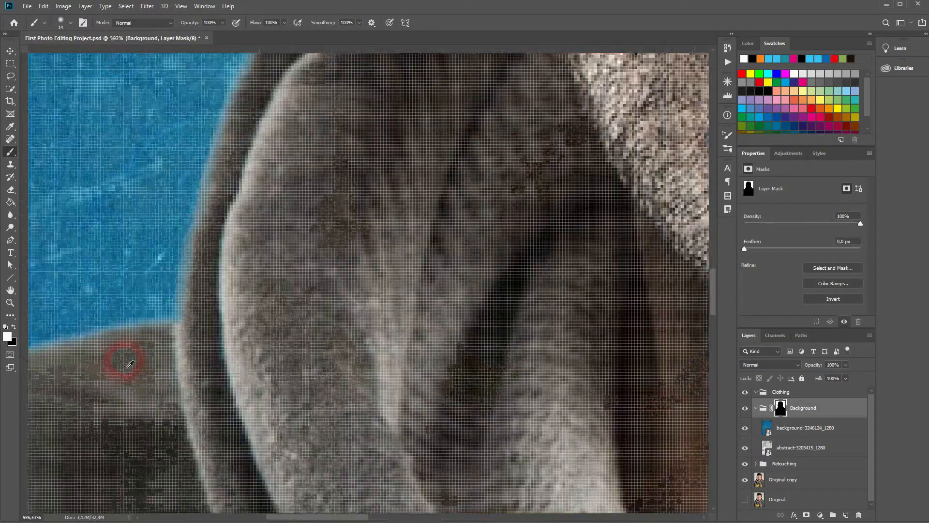
scroll(295, 354, "down", 2)
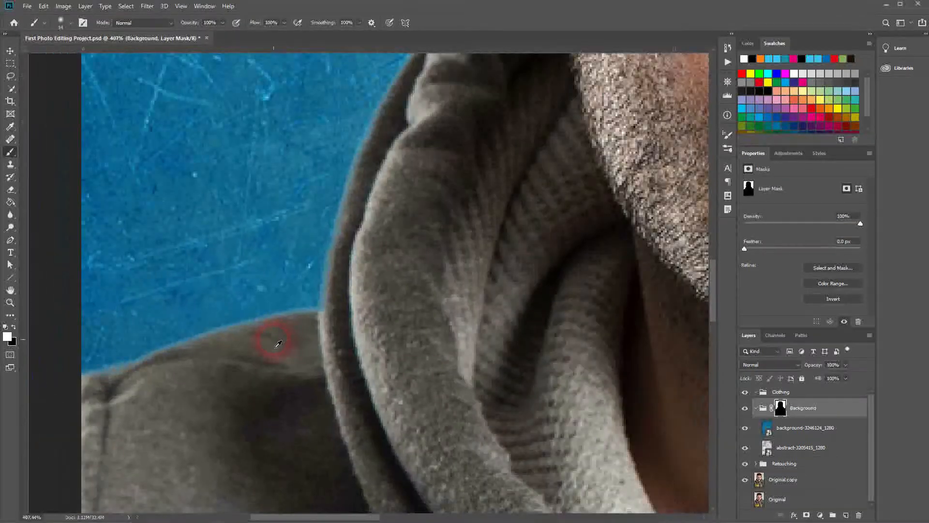
left_click_drag(450, 232, 401, 328)
scroll(400, 328, "down", 1)
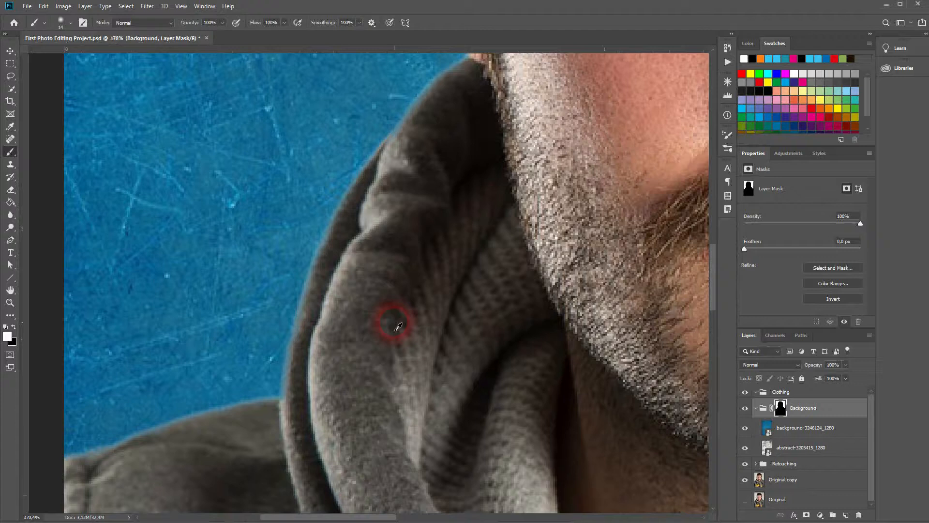
left_click(10, 78)
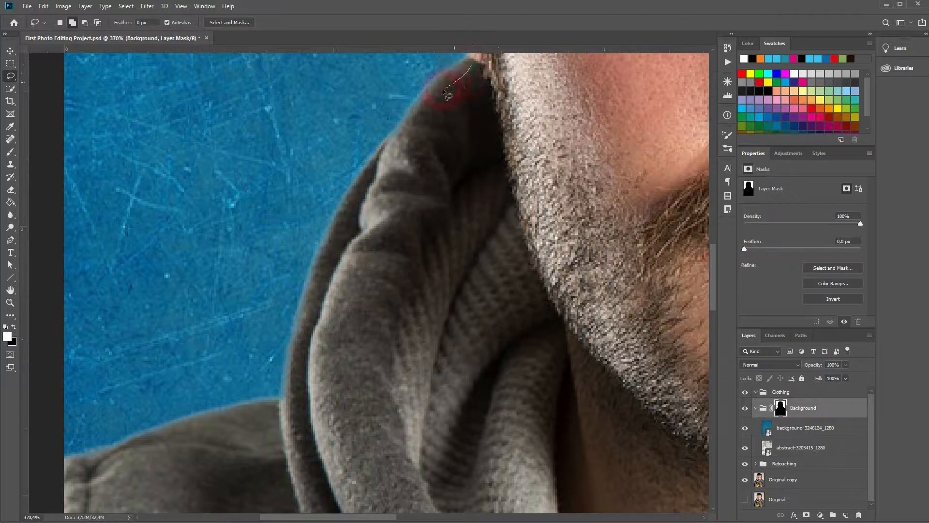
left_click_drag(388, 173, 353, 229)
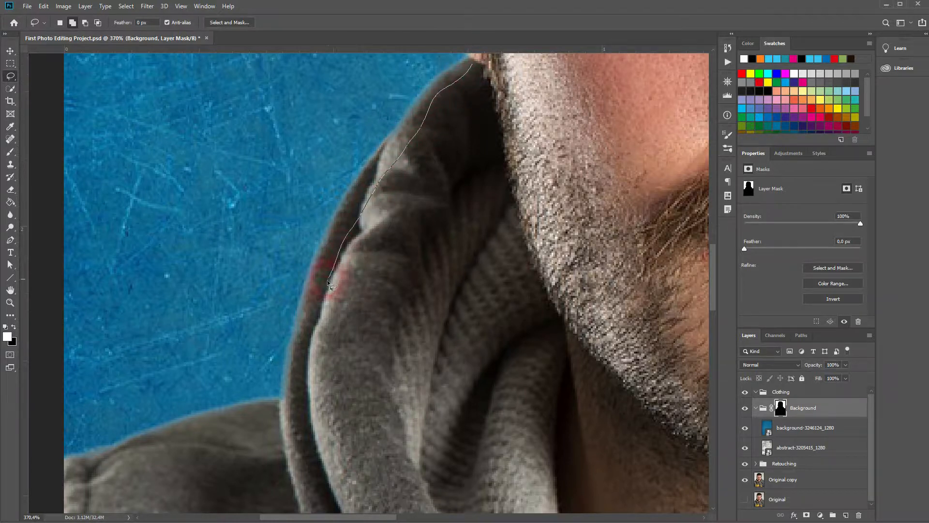
mouse_move(304, 344)
left_mouse_down()
mouse_move(294, 407)
mouse_move(271, 419)
left_mouse_up()
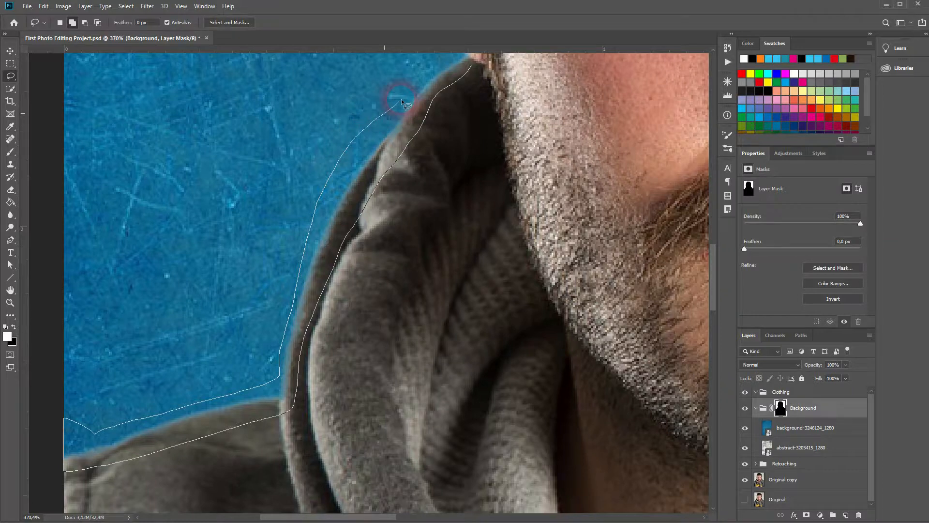
mouse_move(477, 72)
left_mouse_down()
mouse_move(482, 166)
mouse_move(492, 103)
mouse_move(484, 75)
mouse_move(473, 69)
mouse_move(490, 60)
mouse_move(473, 74)
left_mouse_up()
mouse_move(104, 431)
left_mouse_down()
mouse_move(49, 432)
mouse_move(89, 402)
mouse_move(103, 431)
left_mouse_up()
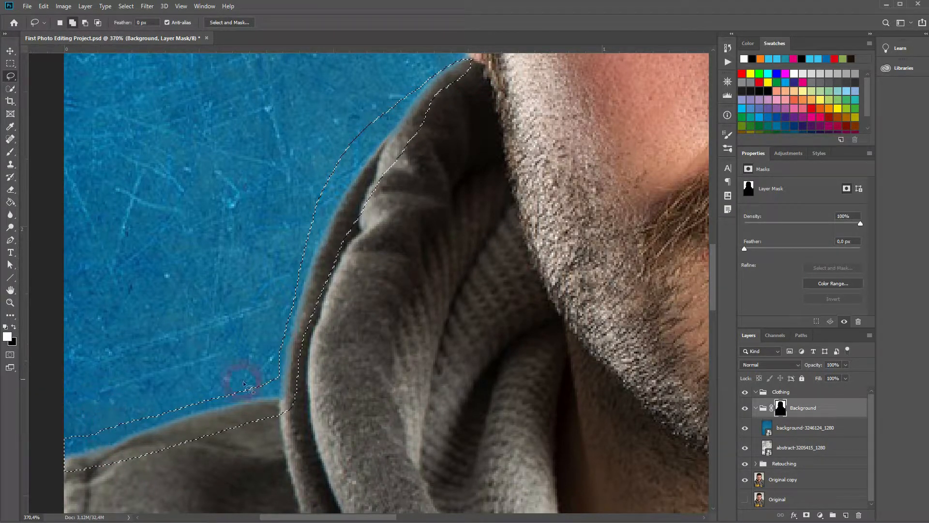
Step: Apply the Maximum filter with a 1 px radius to the selected hood and shoulder strip of the Background mask, and deselect
left_click(147, 6)
mouse_move(240, 197)
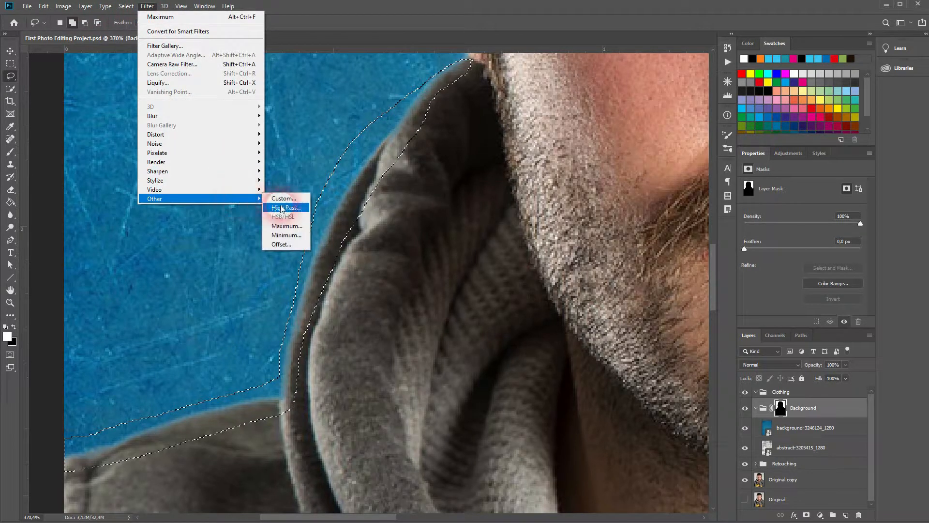
left_click(287, 234)
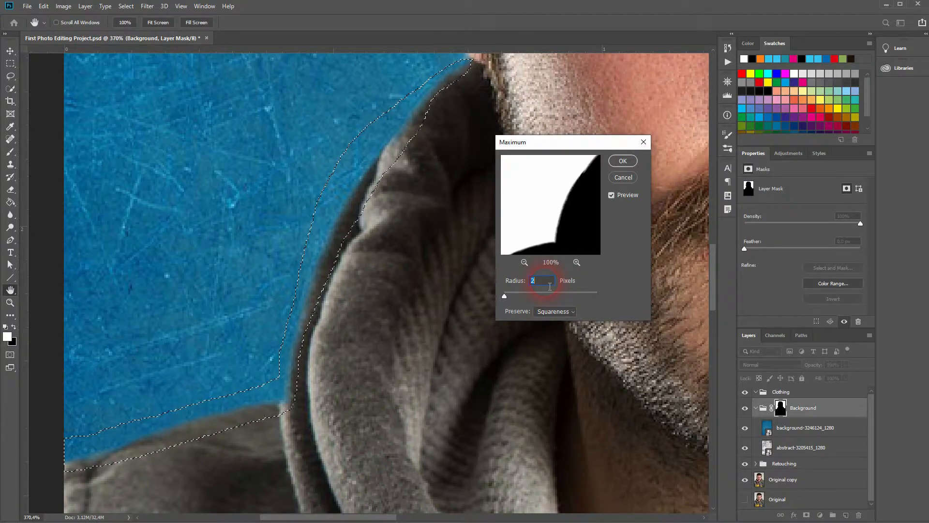
key("Down")
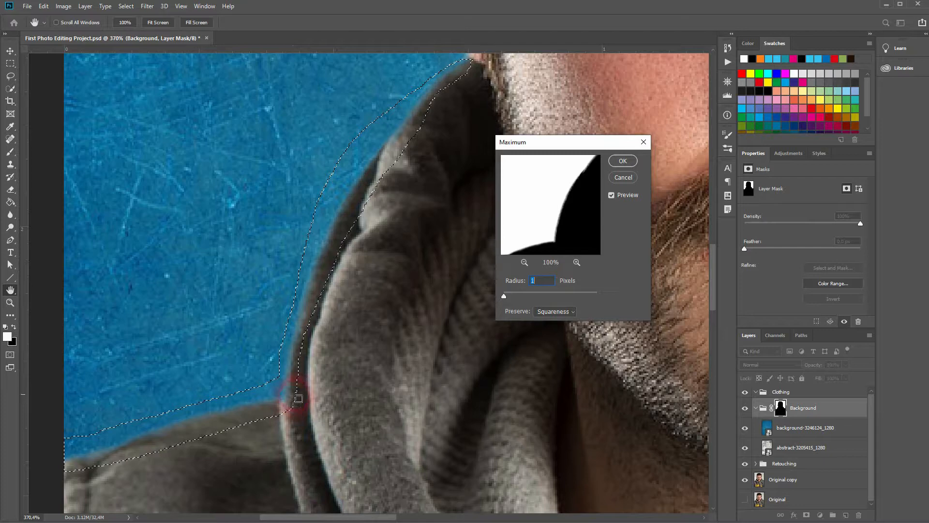
left_click(624, 160)
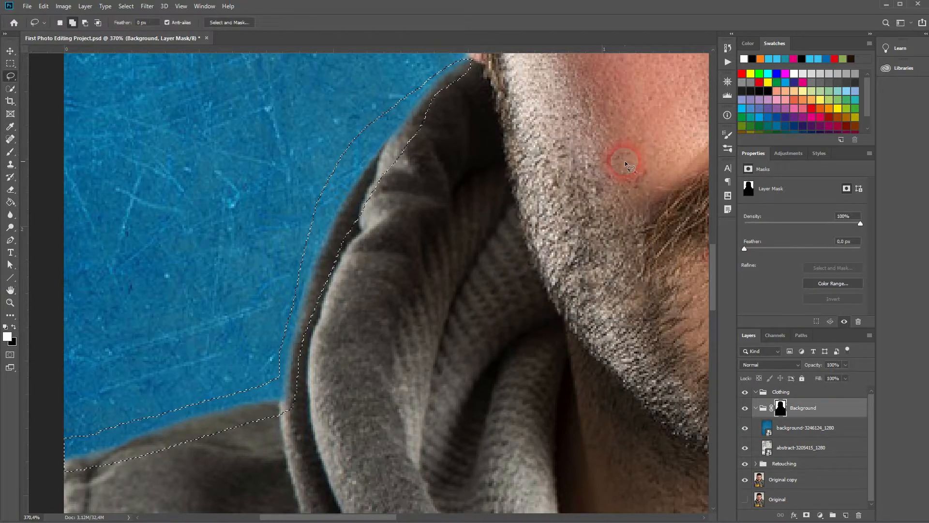
key("ctrl+d")
Step: Lasso the ear above that hood edge, tracing closely around its outer contour and closing the selection through the inner ear
scroll(501, 155, "down", 7)
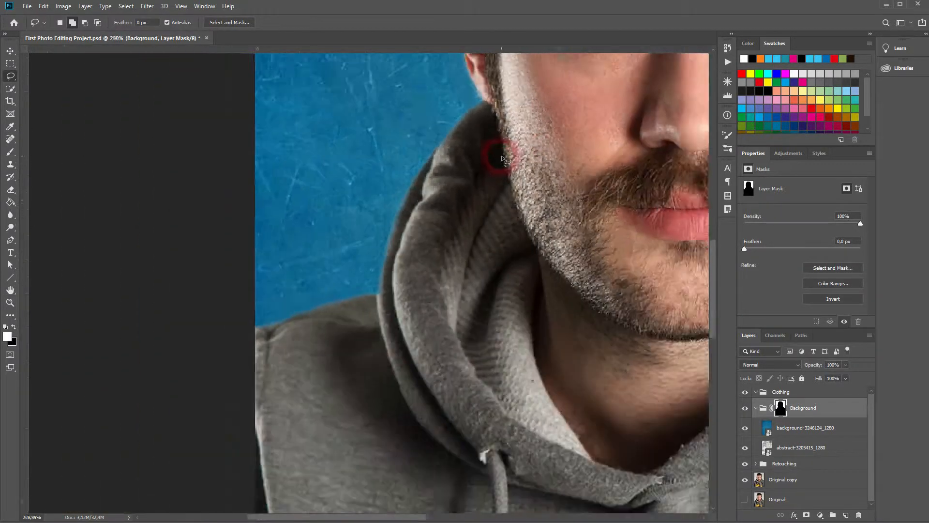
left_click_drag(500, 104, 456, 275)
scroll(425, 218, "up", 5)
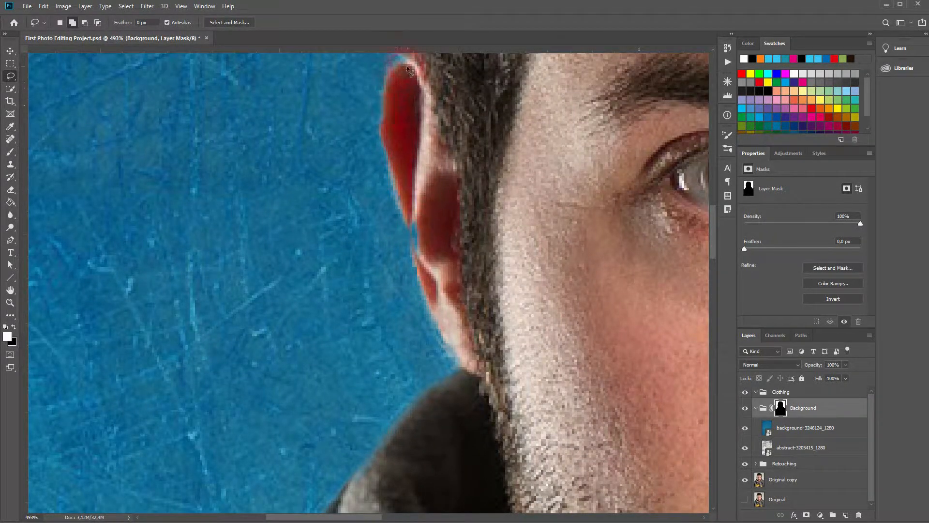
left_click_drag(408, 64, 389, 73)
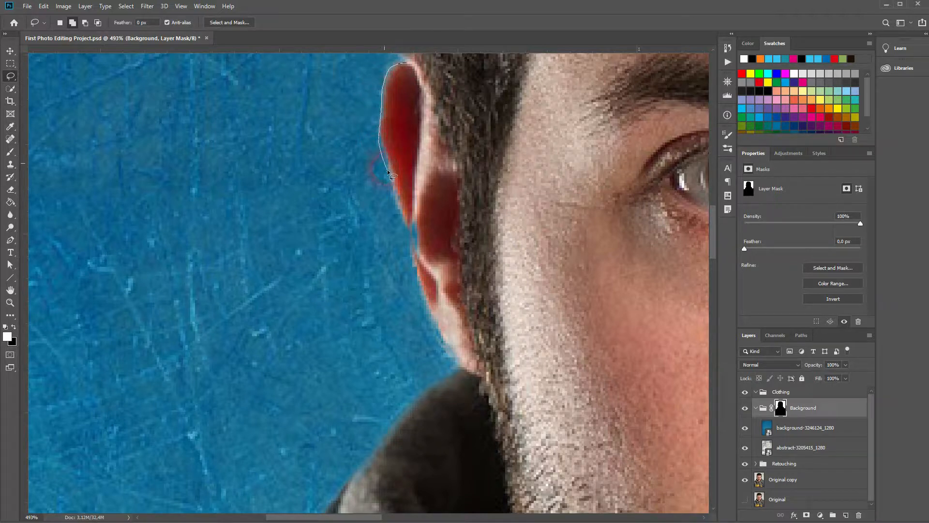
left_click_drag(403, 217, 408, 239)
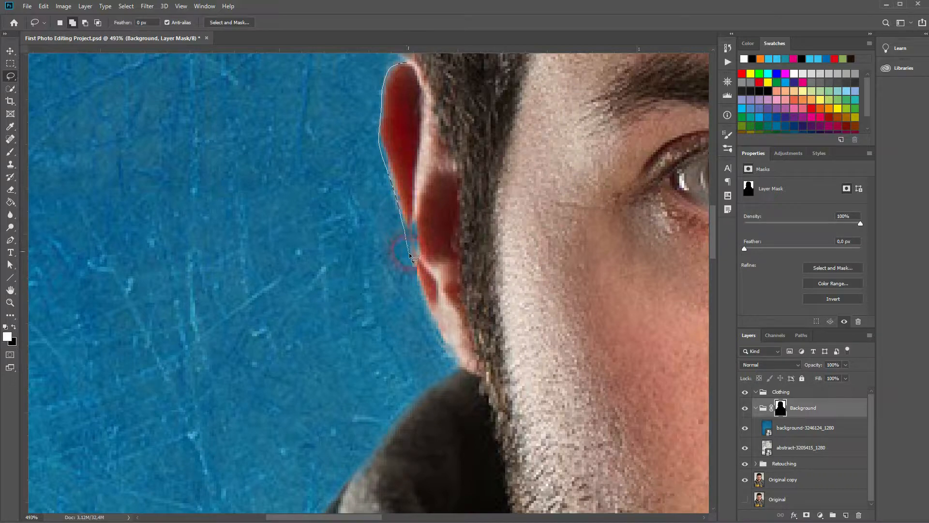
mouse_move(415, 274)
left_mouse_down()
mouse_move(442, 340)
mouse_move(477, 377)
left_mouse_up()
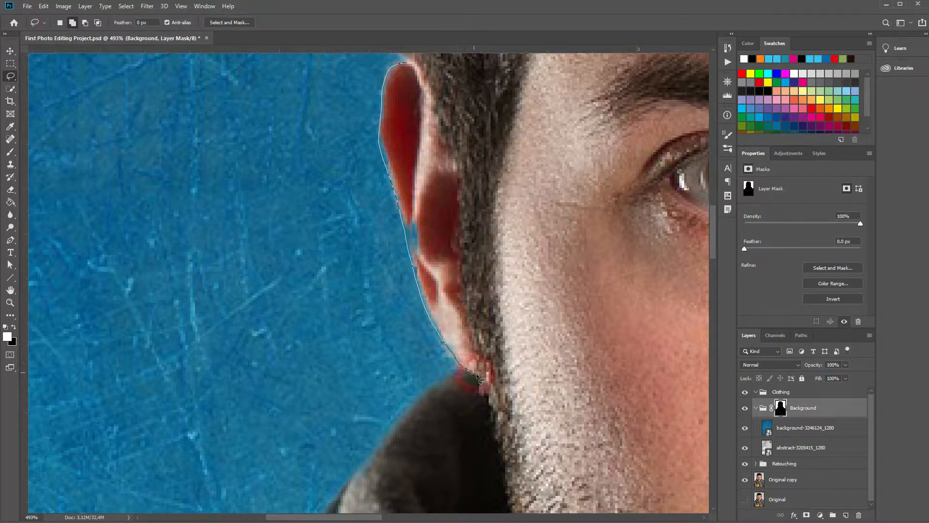
left_click_drag(435, 172, 404, 63)
Step: Paint black with the Brush tool on the Background group's mask inside the ear selection
left_click(10, 151)
mouse_move(460, 354)
left_mouse_down()
mouse_move(448, 331)
mouse_move(482, 385)
mouse_move(493, 385)
mouse_move(426, 295)
mouse_move(453, 335)
mouse_move(421, 277)
mouse_move(415, 227)
mouse_move(429, 248)
left_mouse_up()
key("x")
mouse_move(413, 207)
left_mouse_down()
mouse_move(398, 166)
mouse_move(412, 200)
mouse_move(395, 140)
mouse_move(398, 106)
mouse_move(393, 130)
mouse_move(414, 78)
mouse_move(429, 102)
mouse_move(421, 87)
mouse_move(425, 184)
left_mouse_up()
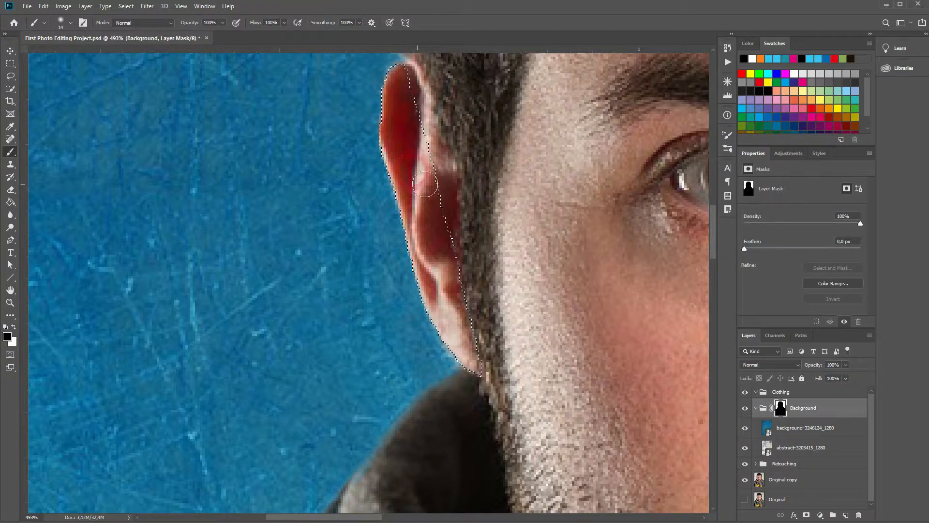
Step: Lasso a wider outline around the same ear, paint black on the Background group's mask inside it, and deselect
left_click(11, 77)
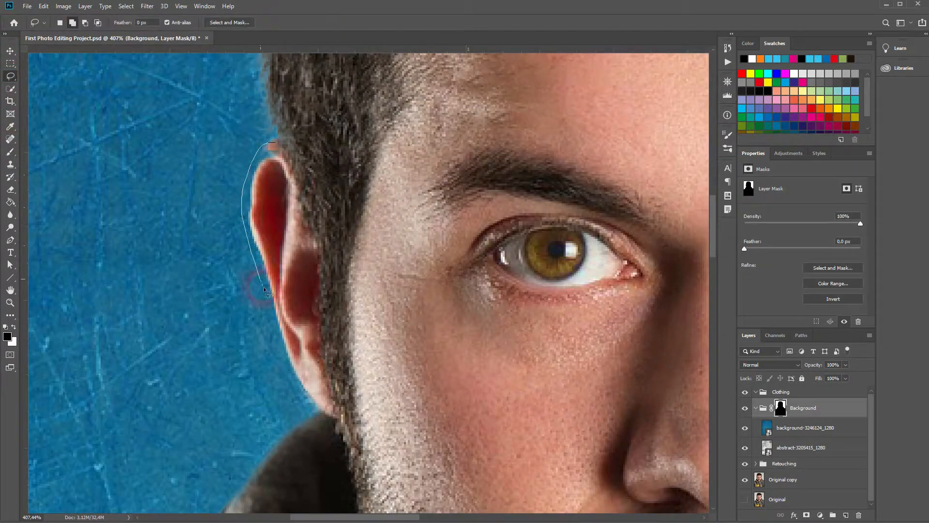
left_click_drag(264, 290, 334, 412)
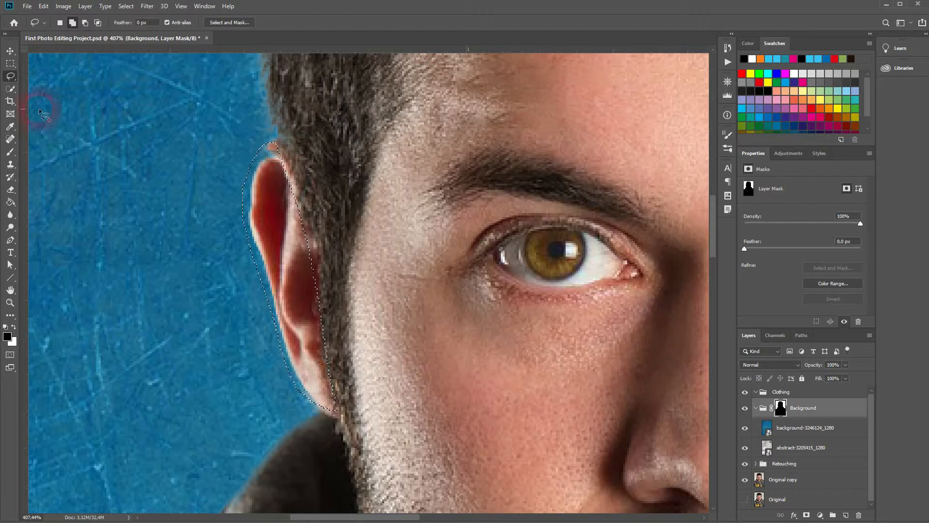
key("b")
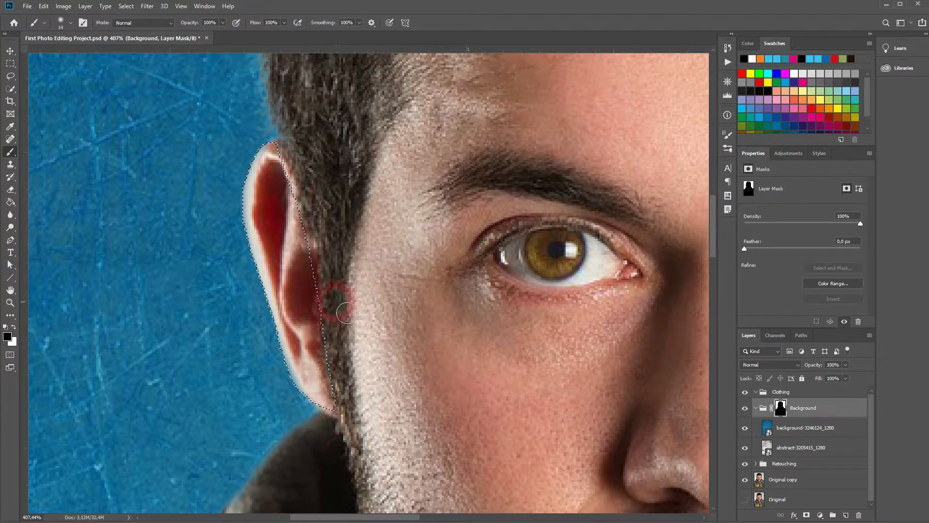
key("ctrl+d")
key("ctrl+0")
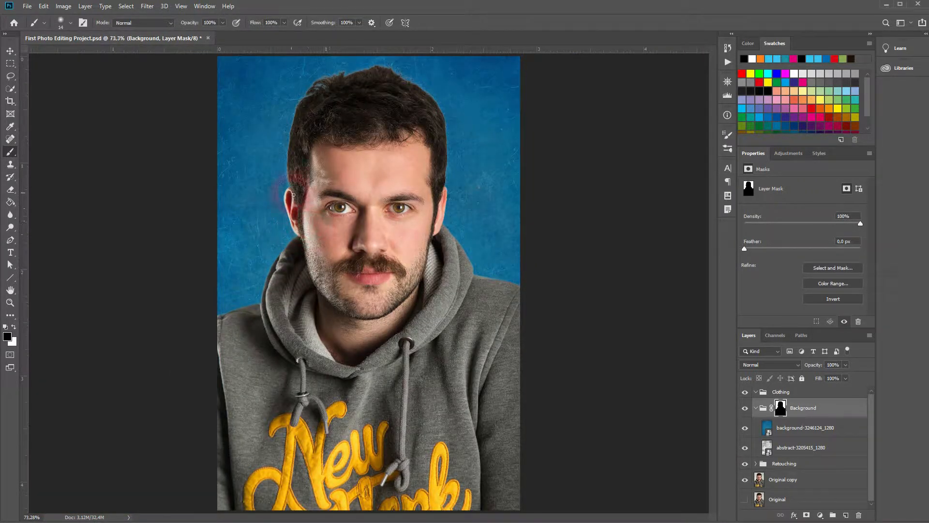
Step: Paint white on the Background group's mask along the ear's outer edge to cover the pale rim and spots with the blue backdrop
scroll(280, 208, "up", 7)
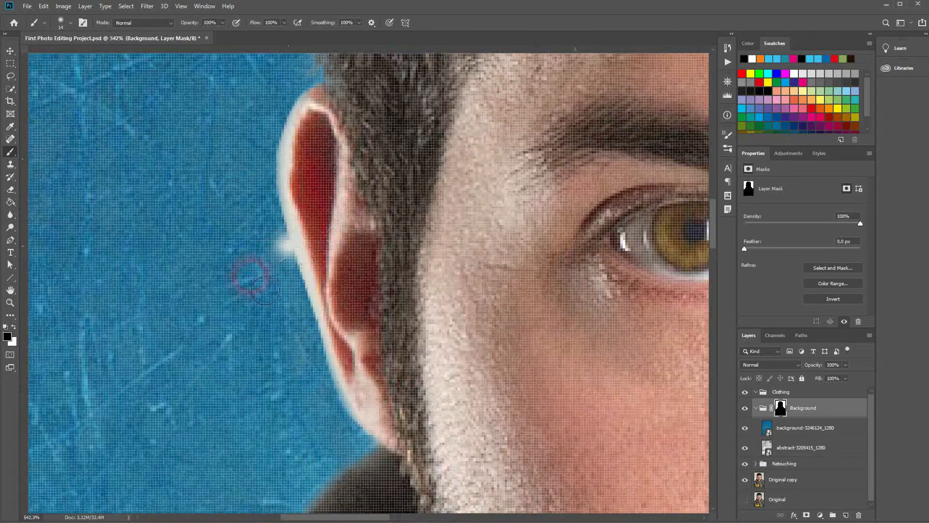
left_click(275, 253)
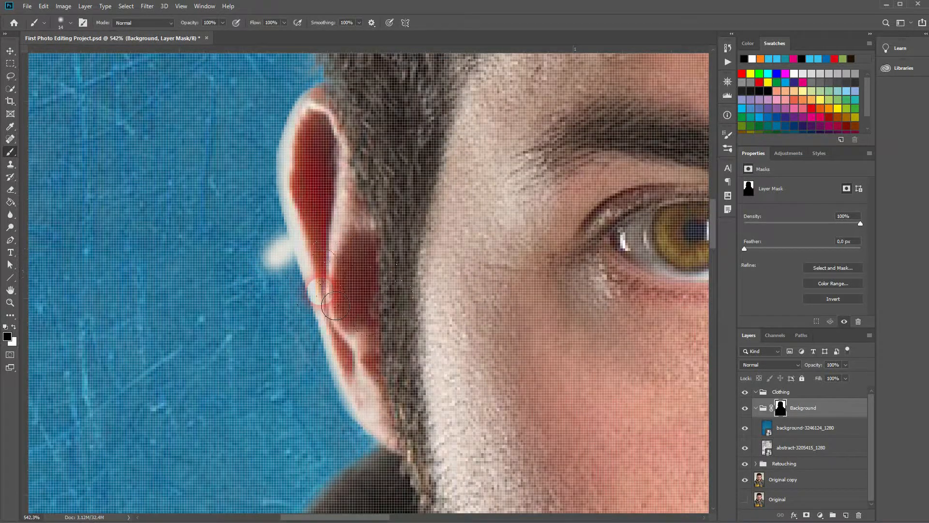
key("x")
mouse_move(265, 255)
left_mouse_down()
mouse_move(290, 293)
mouse_move(286, 250)
mouse_move(300, 296)
mouse_move(288, 256)
mouse_move(294, 284)
mouse_move(297, 269)
mouse_move(304, 279)
mouse_move(298, 236)
mouse_move(303, 252)
mouse_move(286, 186)
mouse_move(312, 97)
left_mouse_up()
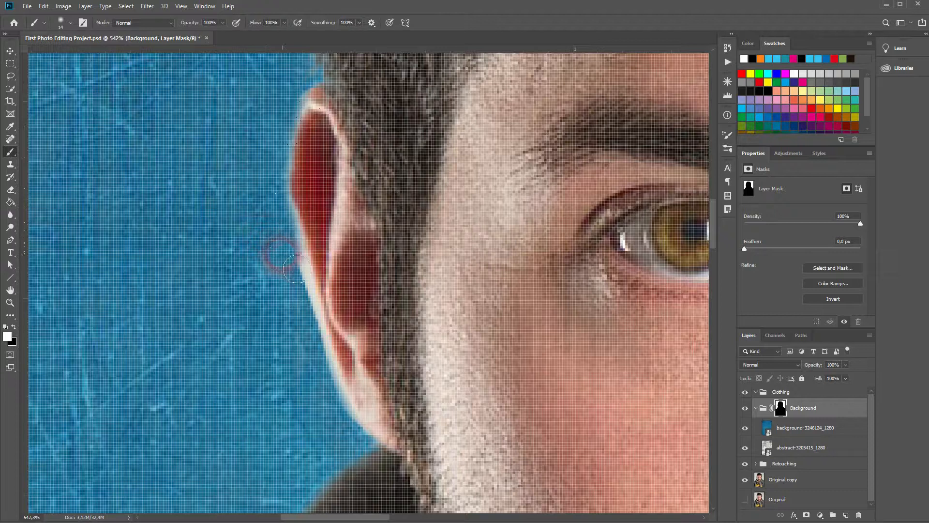
mouse_move(312, 293)
left_mouse_down()
mouse_move(335, 390)
mouse_move(364, 440)
mouse_move(398, 470)
mouse_move(309, 488)
mouse_move(328, 466)
left_mouse_up()
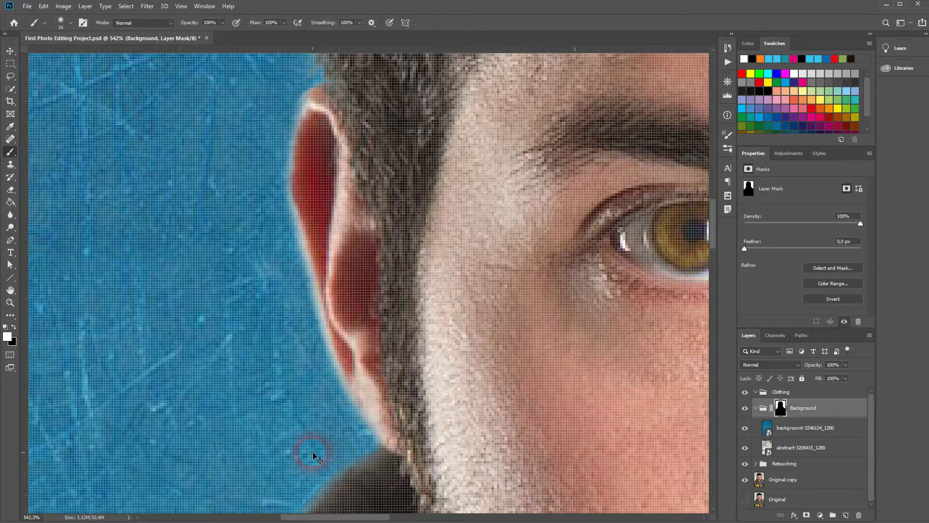
key("ctrl+0")
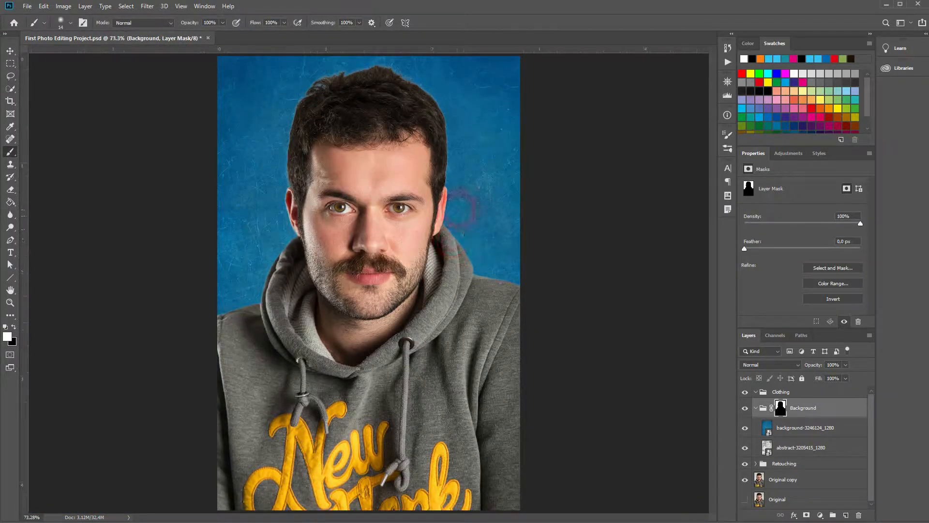
Step: Lasso a band around the outer edge of the hair, running over the head from one ear to the other
scroll(381, 104, "up", 4)
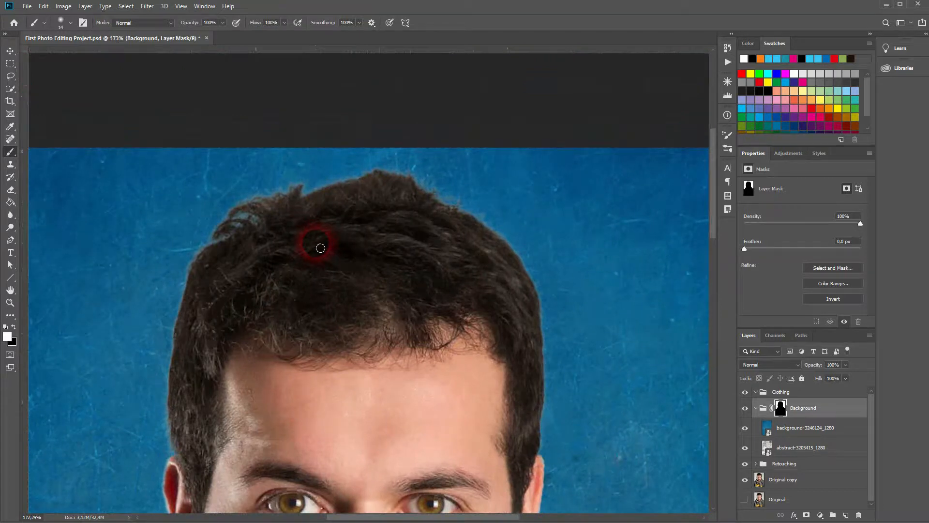
left_click(10, 76)
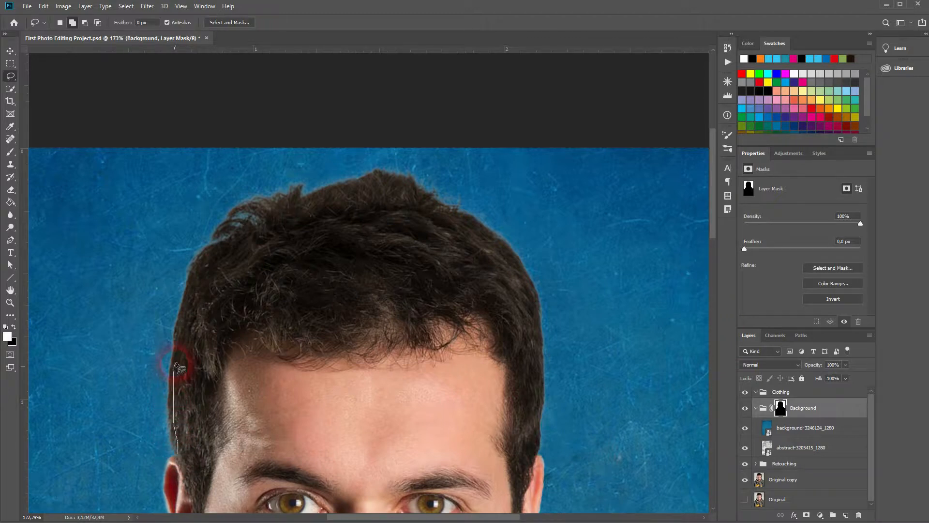
mouse_move(179, 340)
left_mouse_down()
mouse_move(321, 199)
mouse_move(545, 368)
mouse_move(311, 170)
mouse_move(175, 453)
left_mouse_up()
Step: Apply the Maximum filter with a 1 px radius to the selected hair-edge band of the Background group's mask
left_click(147, 6)
left_click(284, 224)
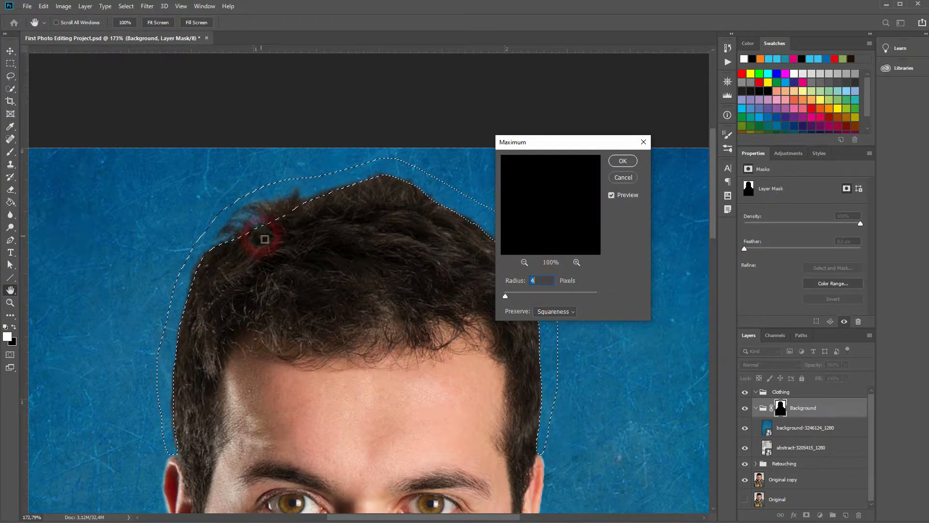
key("Down")
key("Down")
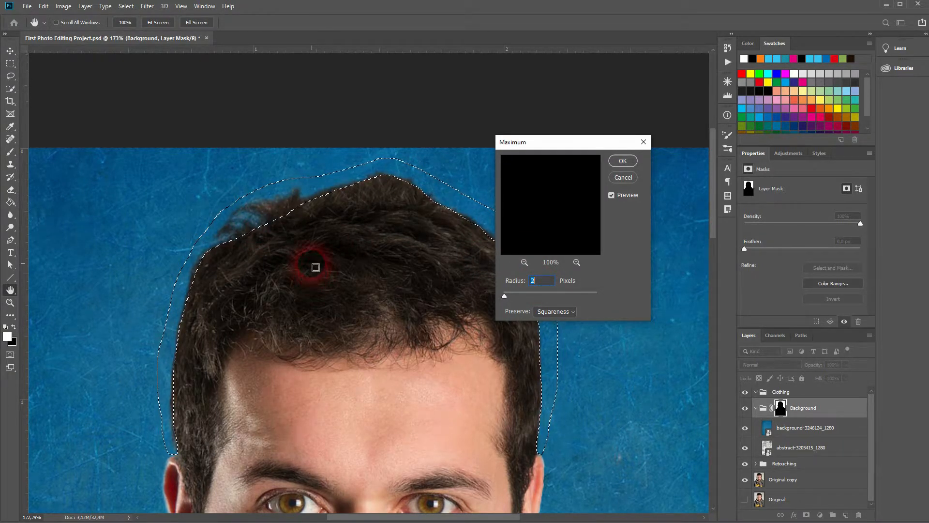
key("Down")
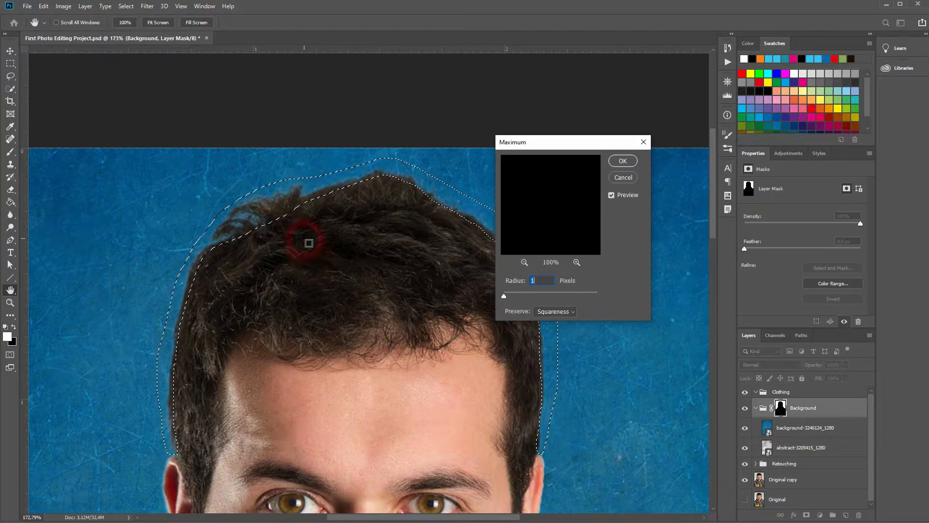
left_click(624, 160)
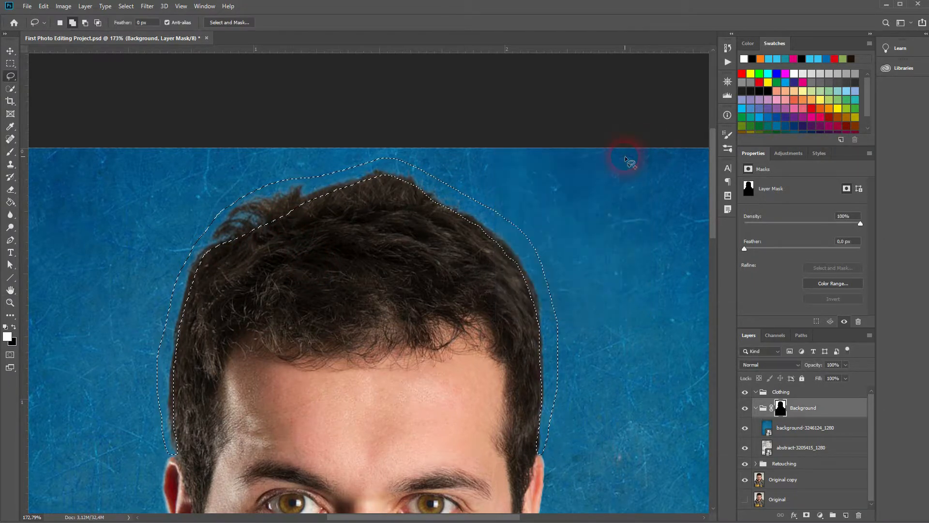
Step: Deselect and paint white on the Background group's mask along the lower outer edge of the ear beside the blue backdrop
key("ctrl+0")
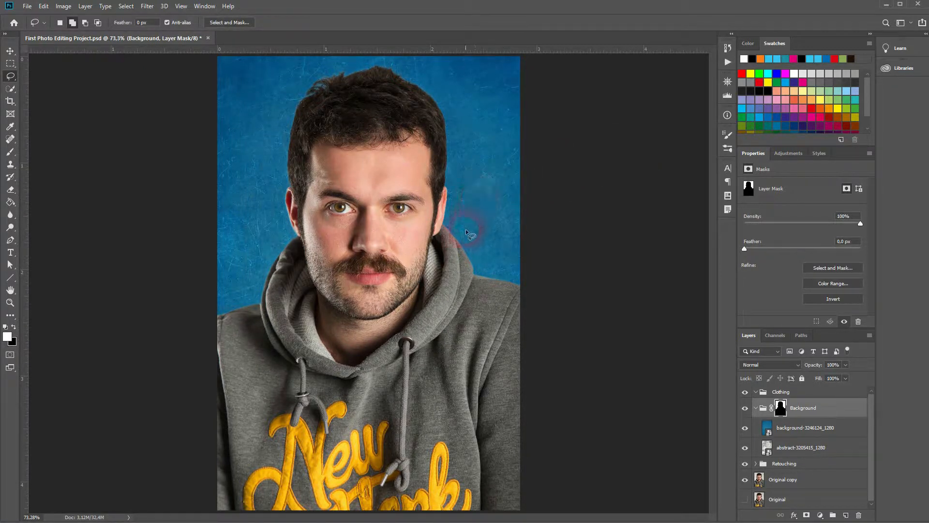
scroll(287, 213, "up", 5)
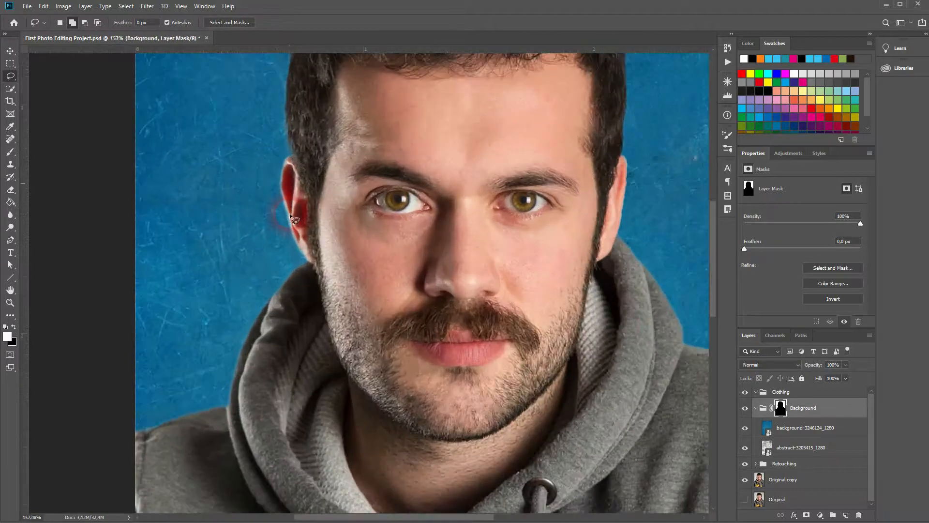
scroll(288, 215, "up", 4)
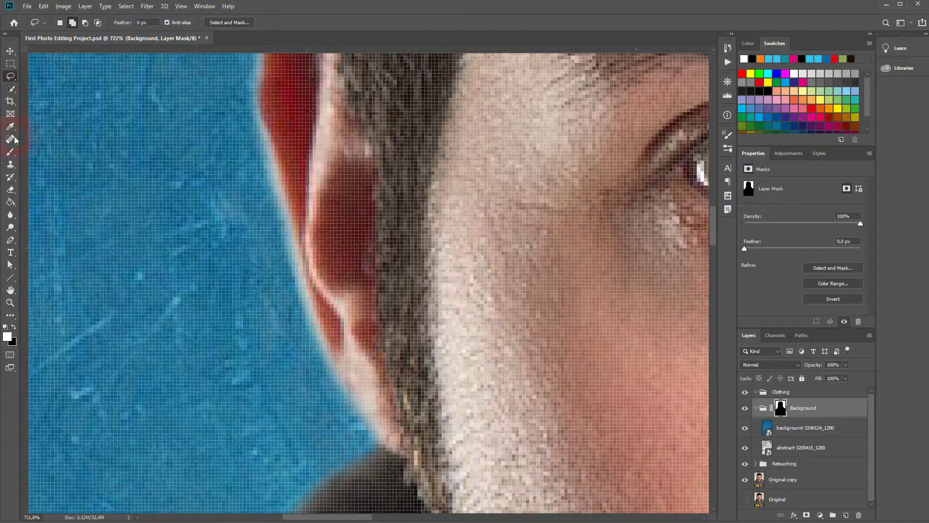
left_click(10, 152)
mouse_move(271, 178)
left_mouse_down()
mouse_move(274, 222)
mouse_move(320, 374)
mouse_move(307, 378)
mouse_move(339, 414)
left_mouse_up()
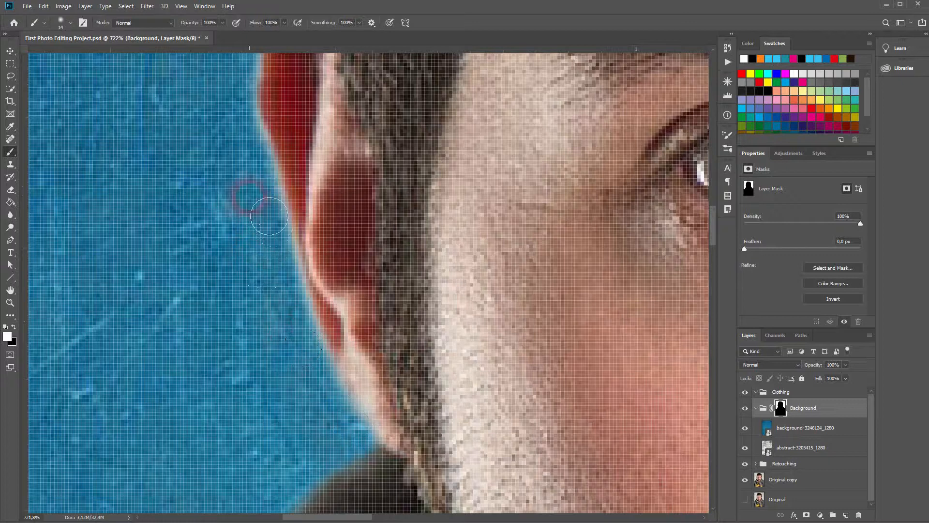
mouse_move(222, 150)
left_mouse_down()
mouse_move(200, 239)
mouse_move(197, 166)
mouse_move(213, 118)
mouse_move(228, 167)
mouse_move(208, 166)
left_mouse_up()
left_click_drag(268, 439, 188, 262)
left_click_drag(195, 299, 239, 351)
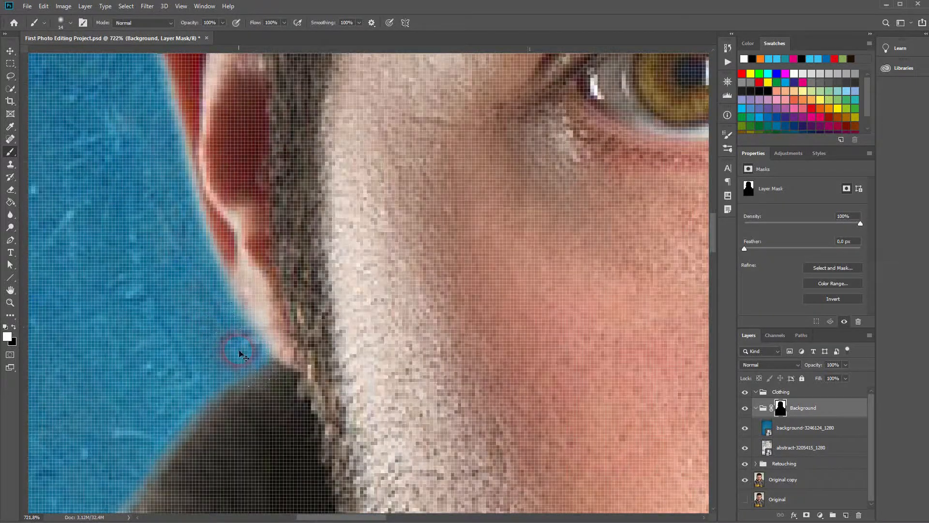
key("ctrl+0")
Step: Collapse the Background group and toggle its visibility to compare the portrait with and without the new backdrop
left_click(11, 50)
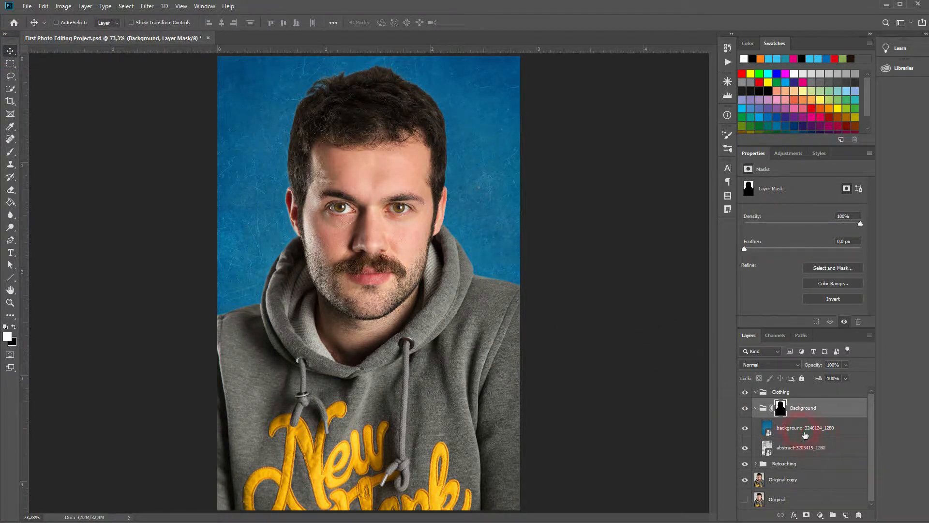
left_click(755, 407)
left_click(745, 408)
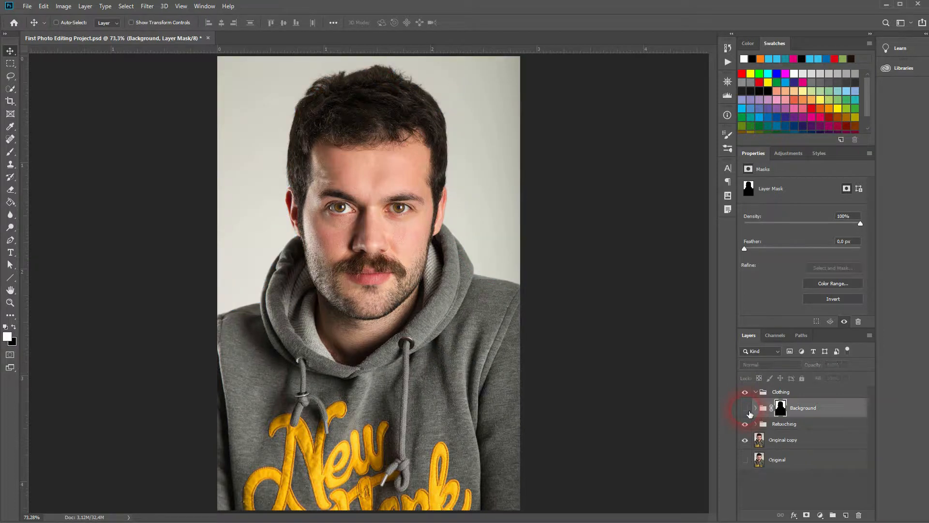
left_click(747, 411)
left_click(749, 413)
left_click(749, 413)
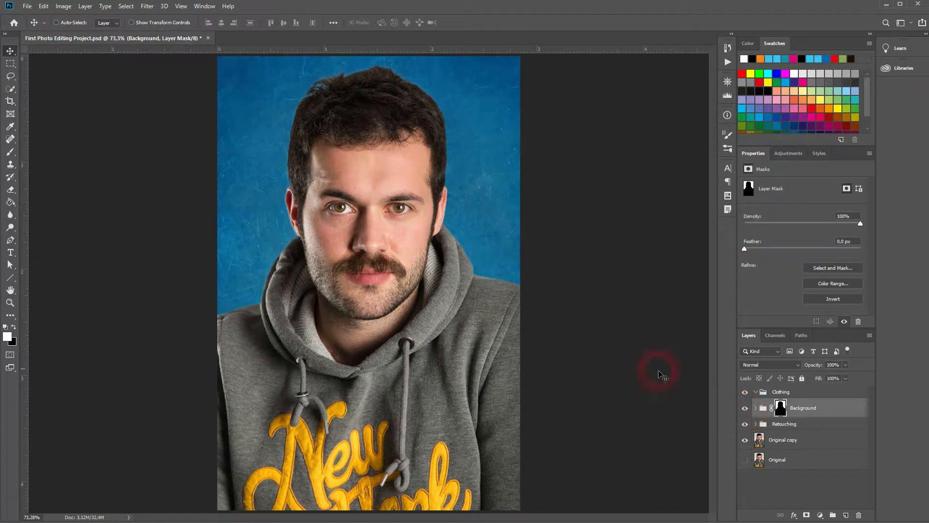
scroll(422, 272, "down", 4)
scroll(423, 274, "up", 2)
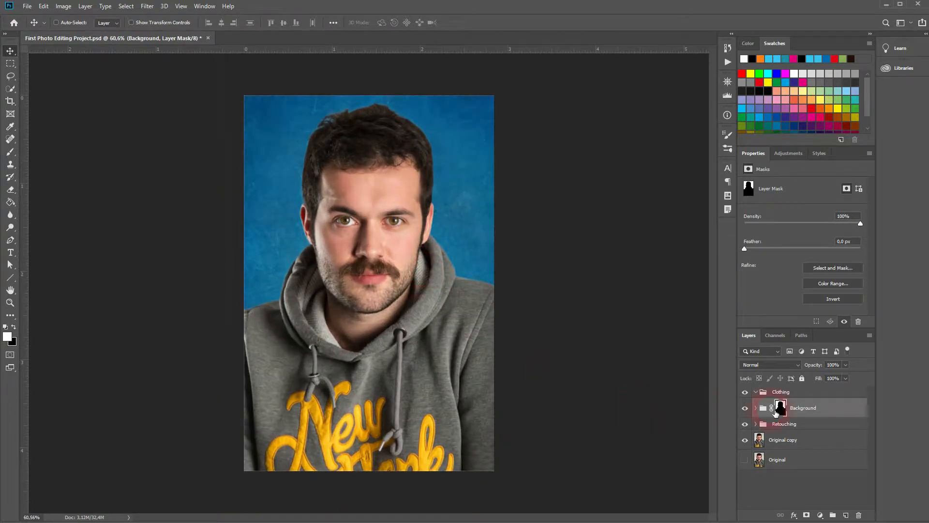
Step: Add a Curves adjustment layer above the Background group and clip it to that group
left_click(820, 516)
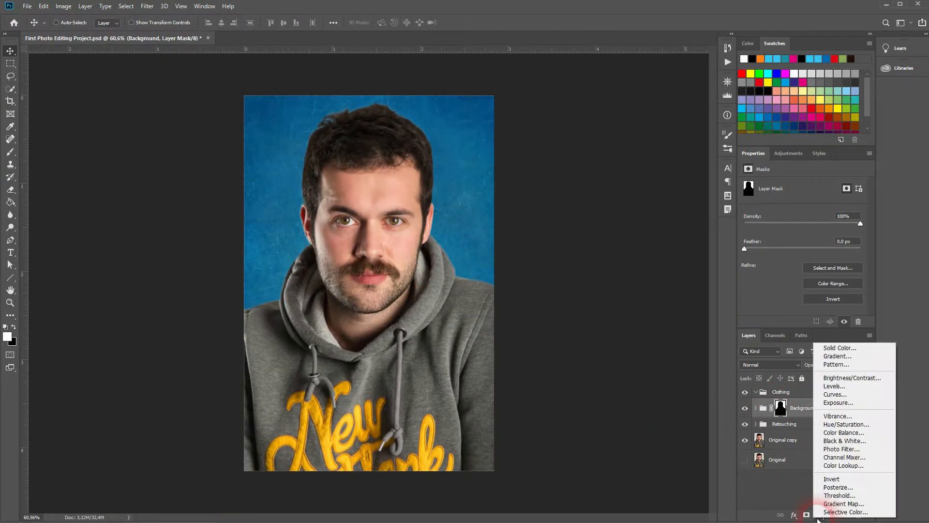
left_click(853, 394)
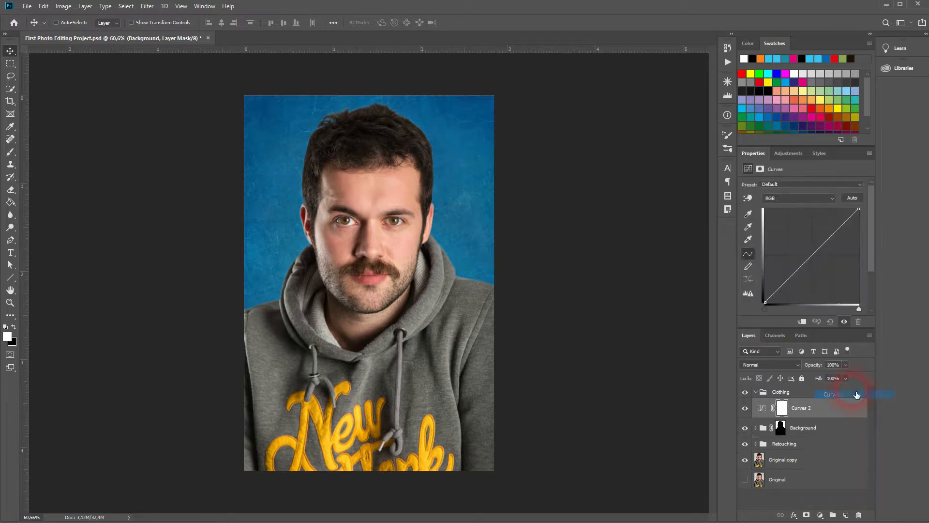
right_click(824, 413)
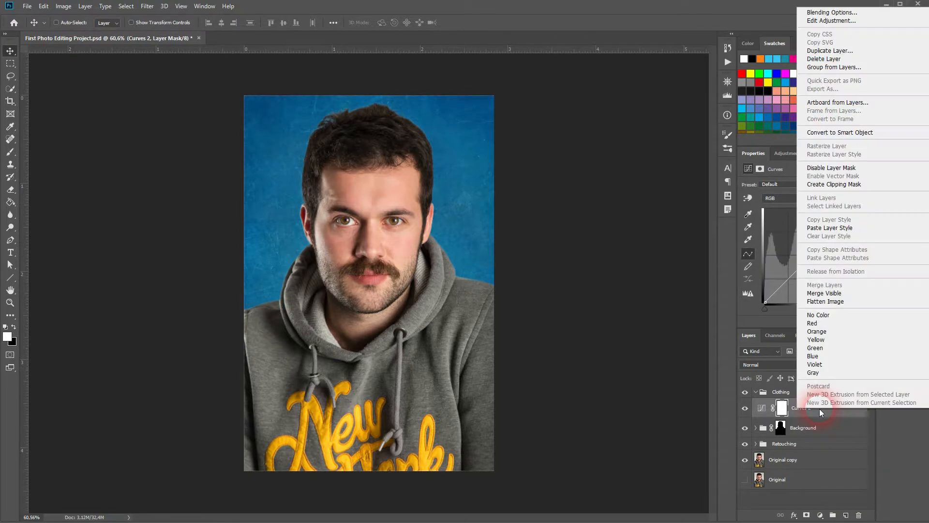
left_click(838, 186)
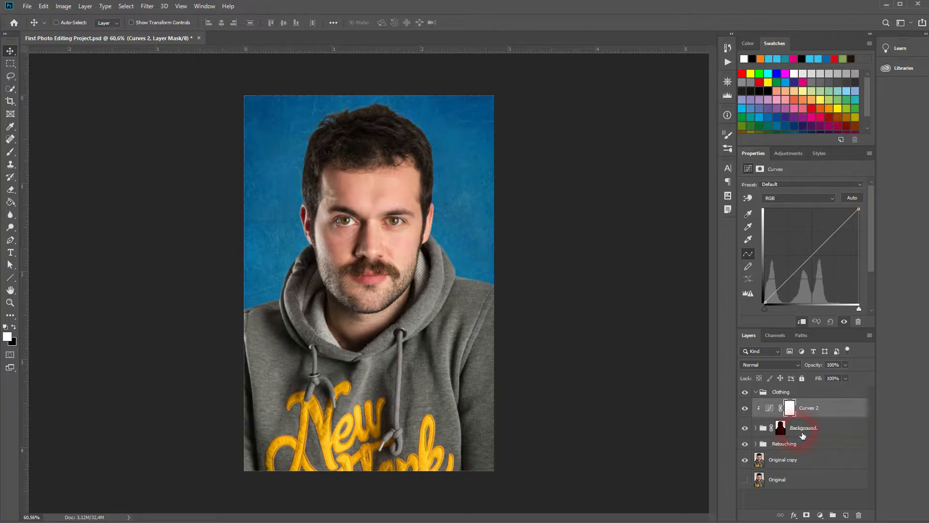
Step: Shape the clipped RGB curve to deepen the backdrop by lowering the midtones and shadows while holding up the highlights with a third point
mouse_move(817, 252)
left_mouse_down()
mouse_move(817, 274)
mouse_move(804, 274)
mouse_move(814, 280)
mouse_move(818, 266)
left_mouse_up()
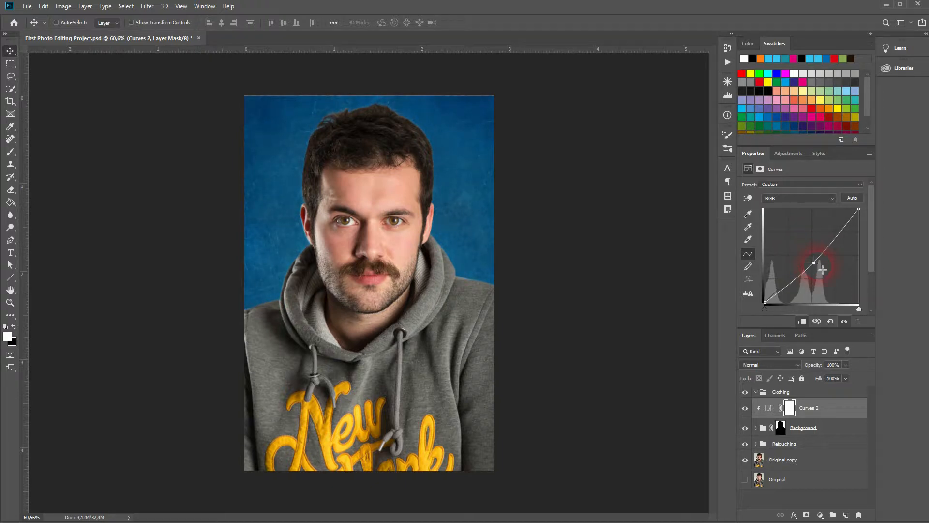
left_click_drag(840, 232, 844, 233)
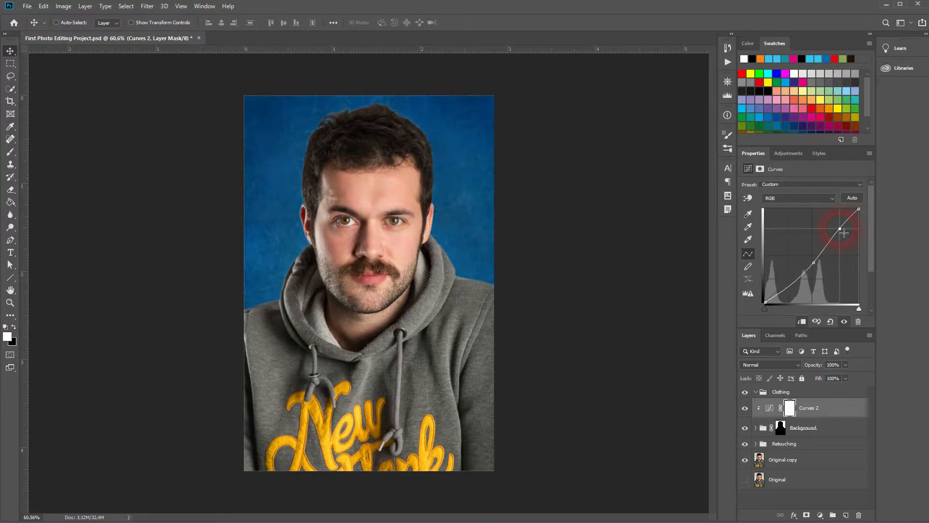
left_click(790, 295)
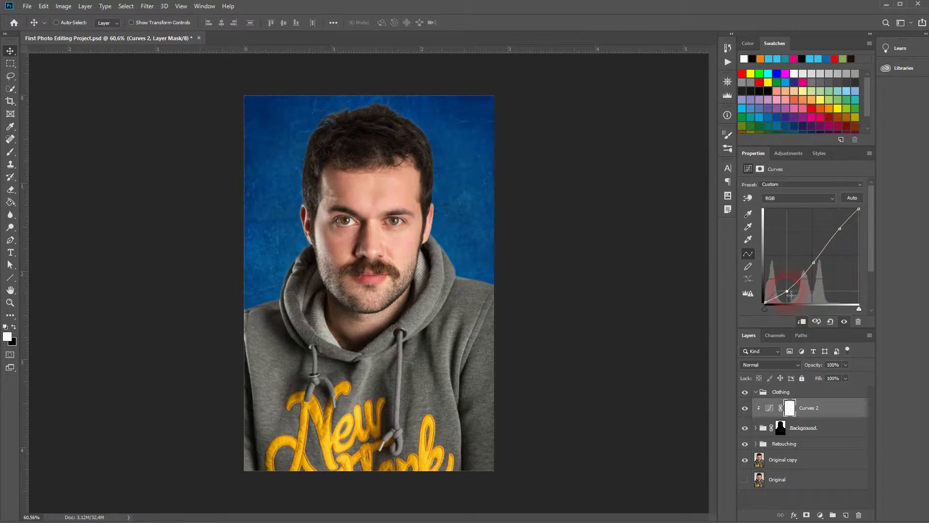
left_click(822, 266)
left_click(822, 409)
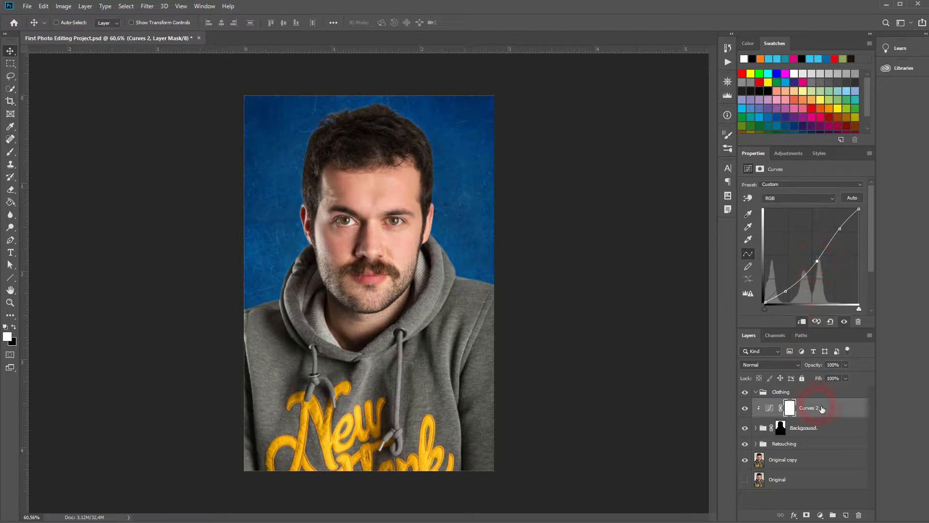
left_click(822, 467)
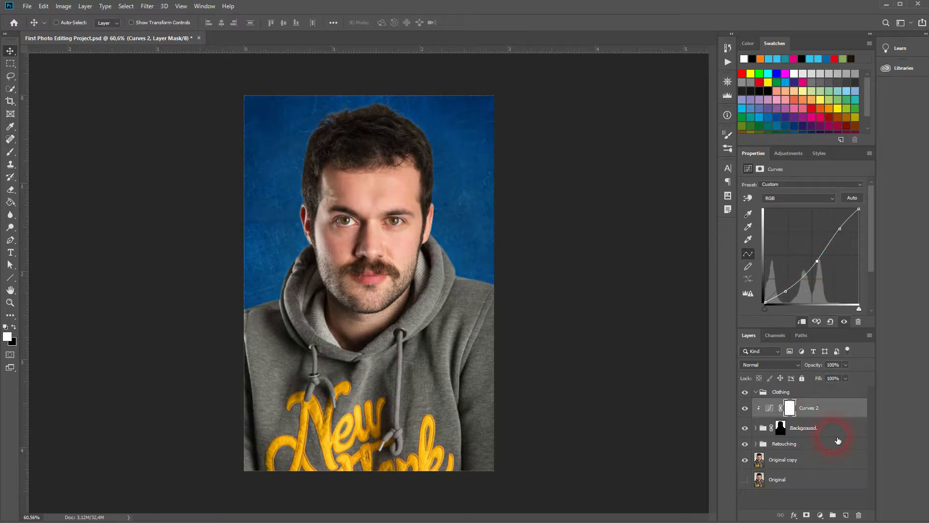
Step: Try the Multiply blend mode on the two texture layers inside the Background group, and return them to Normal
left_click(756, 428)
left_click(805, 450)
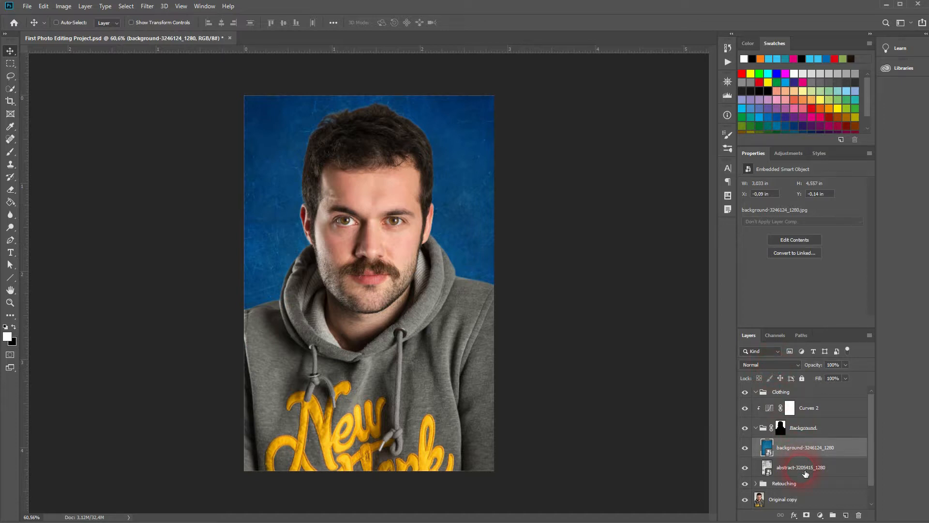
left_click(805, 470, "shift")
left_click(778, 364)
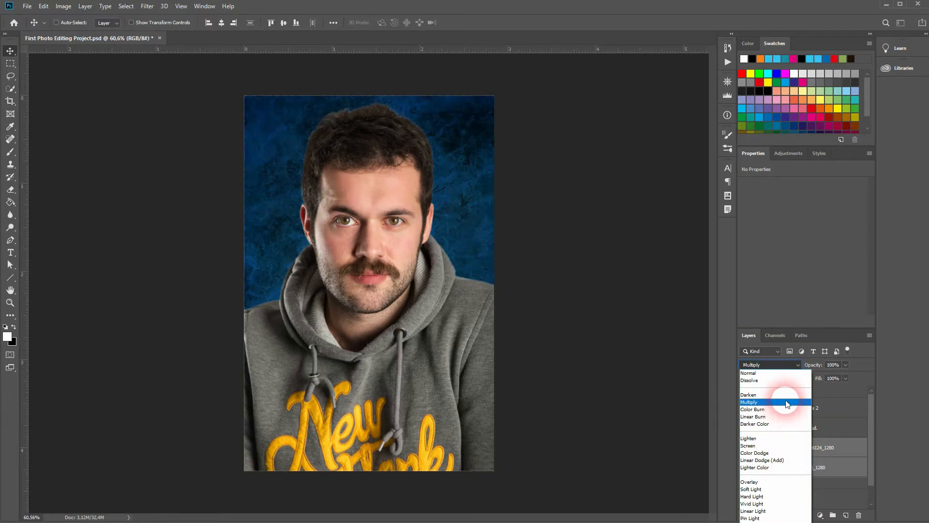
left_click(758, 373)
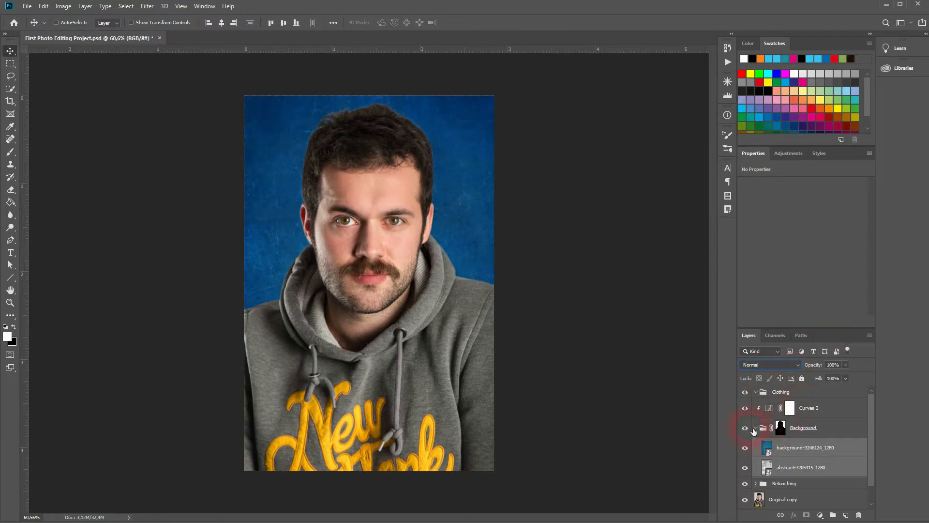
left_click(841, 430)
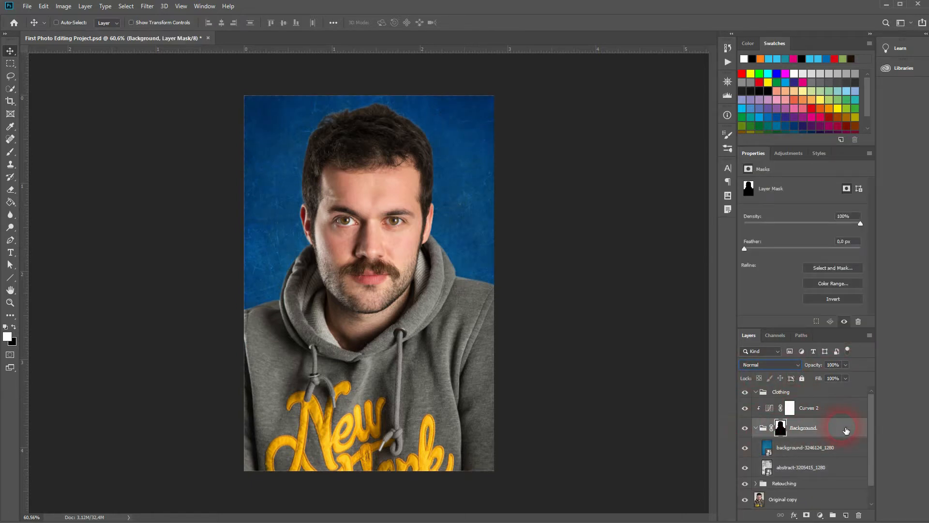
Step: Rename the clipped Curves adjustment layer as Background Curves, and collapse the Background group
double_click(812, 409)
left_click(814, 409)
type("Background")
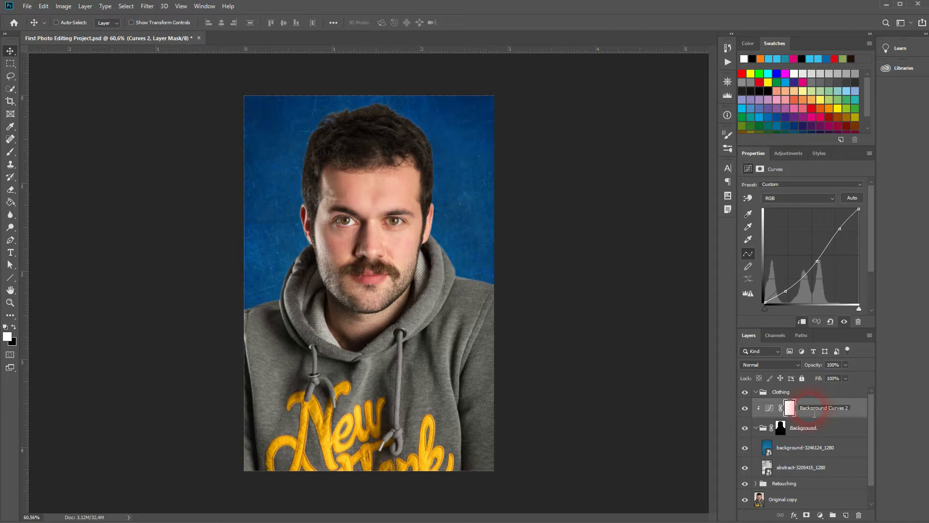
key("BackSpace")
key("Return")
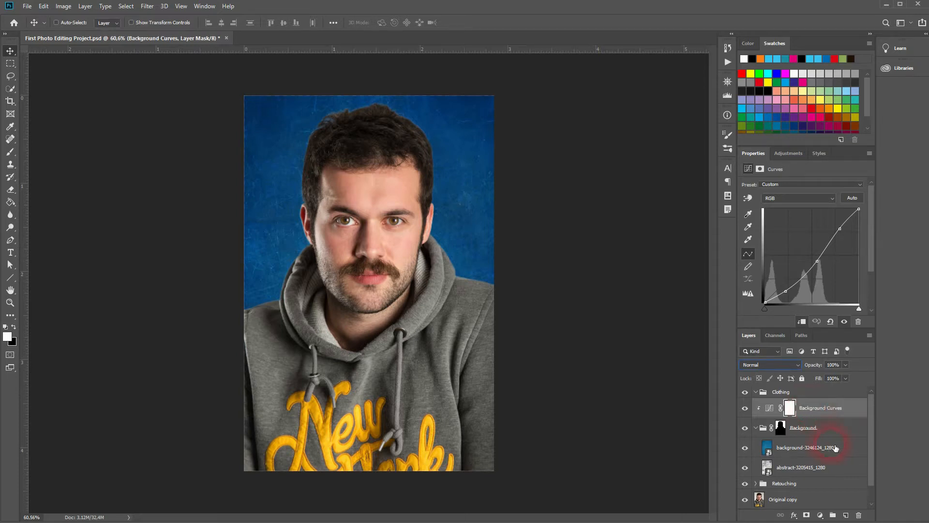
left_click(836, 429)
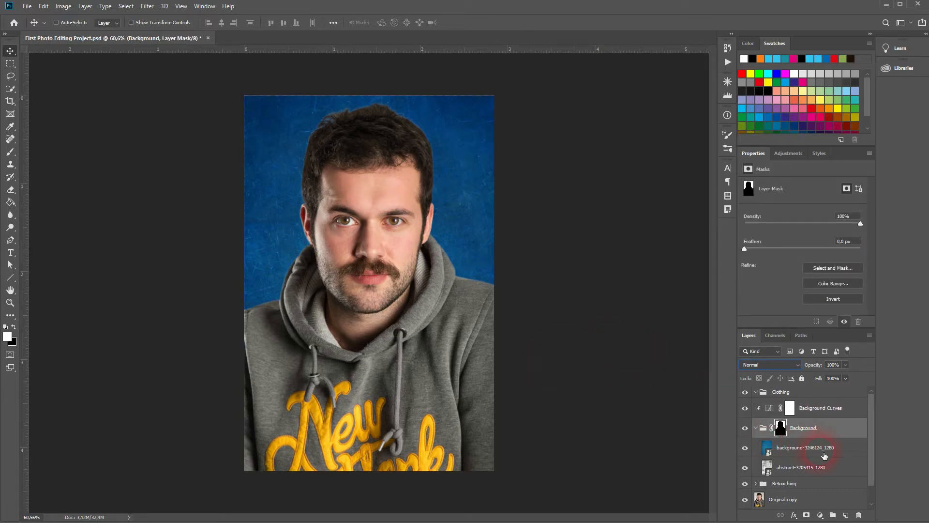
left_click(757, 428)
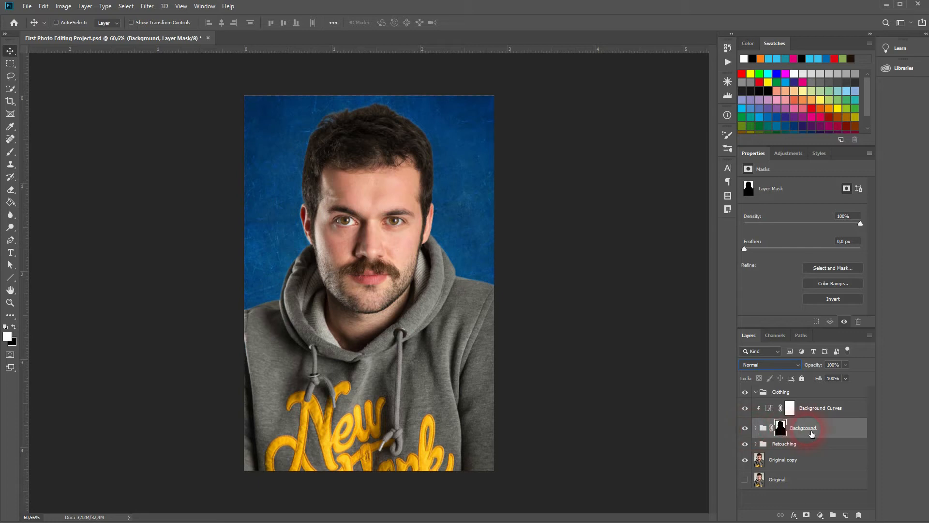